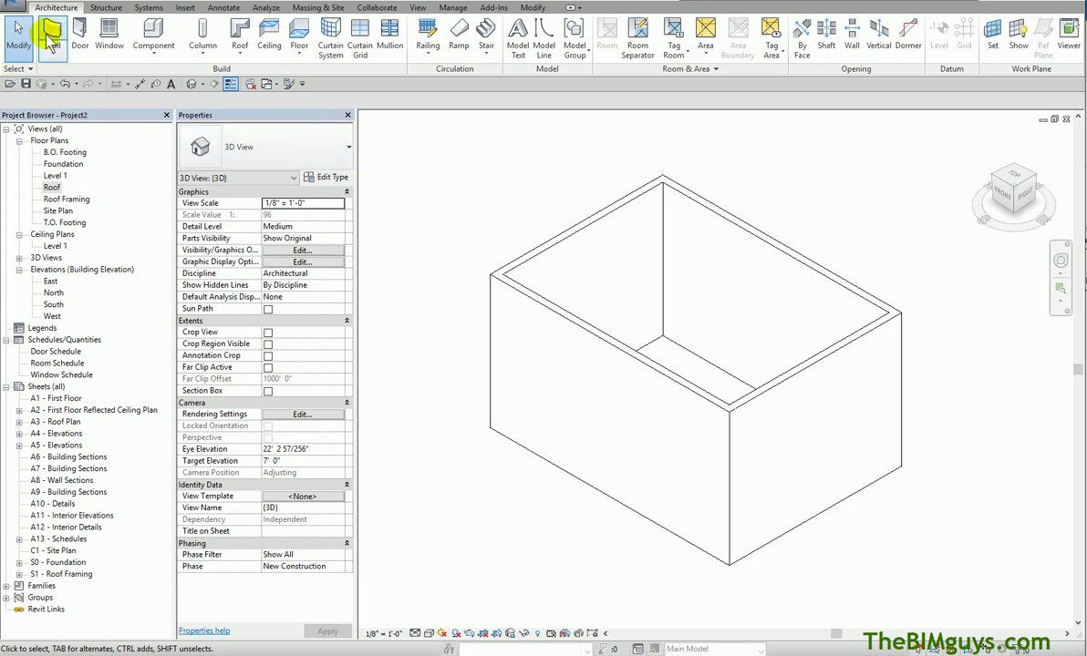
Step: Start placing walls and browse the wall types, then cancel without placing anything
{"action": "left_click", "coordinate": [52, 34]}
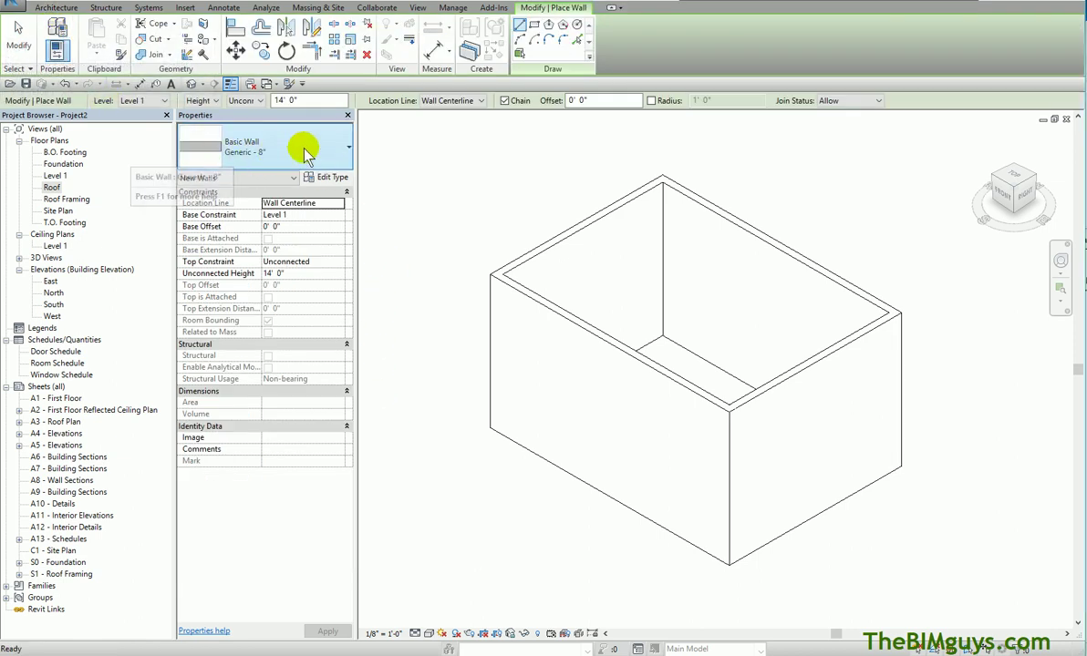
{"action": "left_click", "coordinate": [330, 149]}
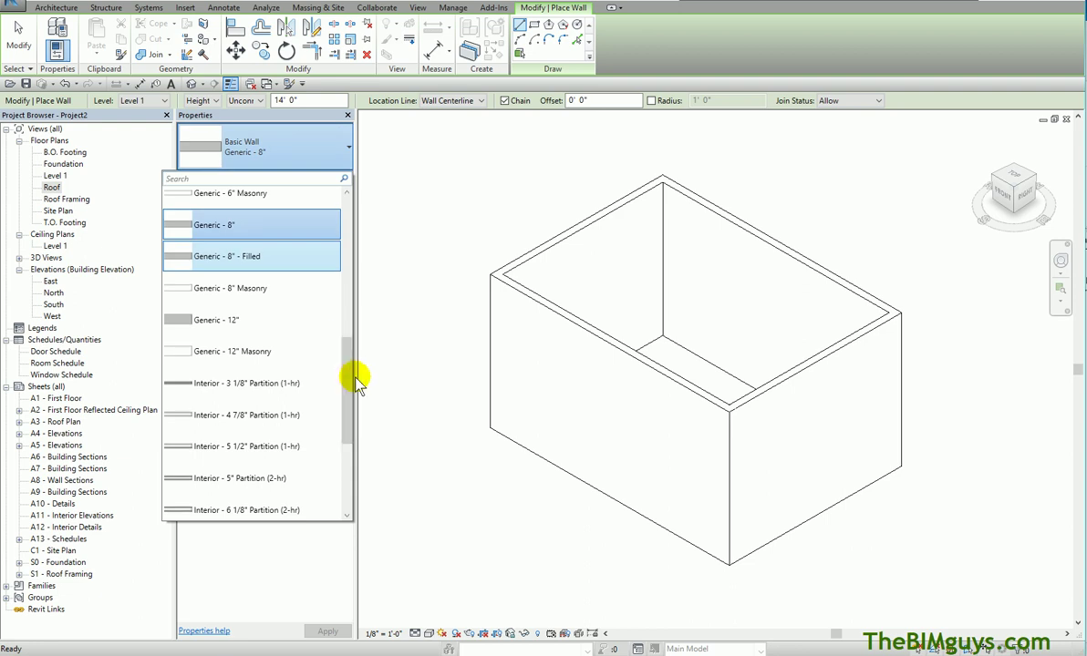
{"action": "left_click_drag", "start_coordinate": [349, 376], "coordinate": [347, 492]}
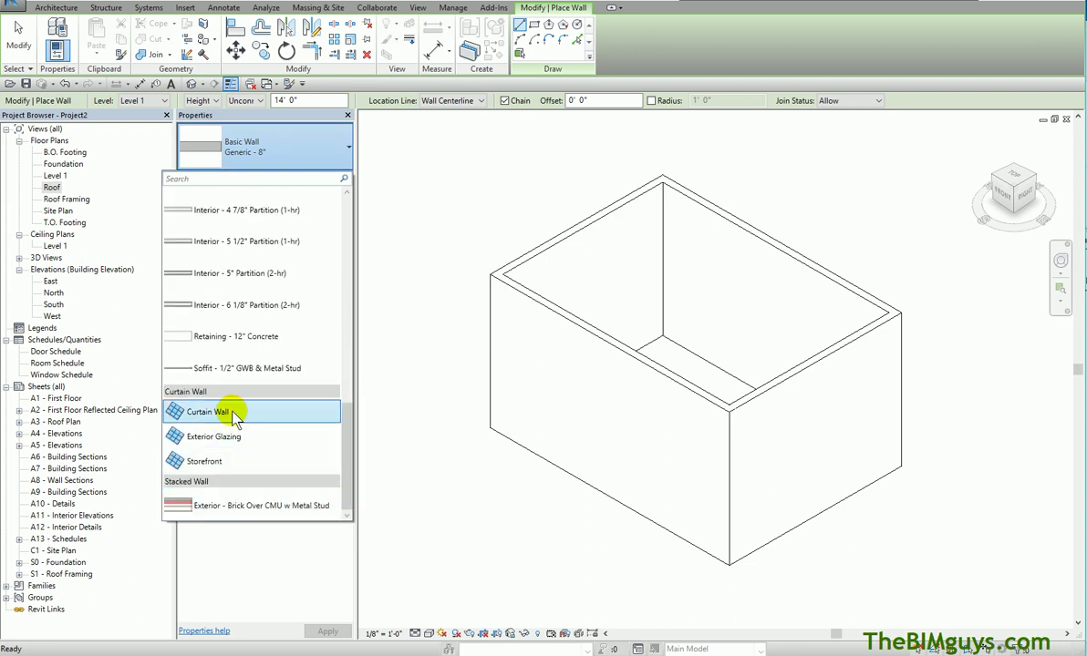
{"action": "key", "text": "Escape"}
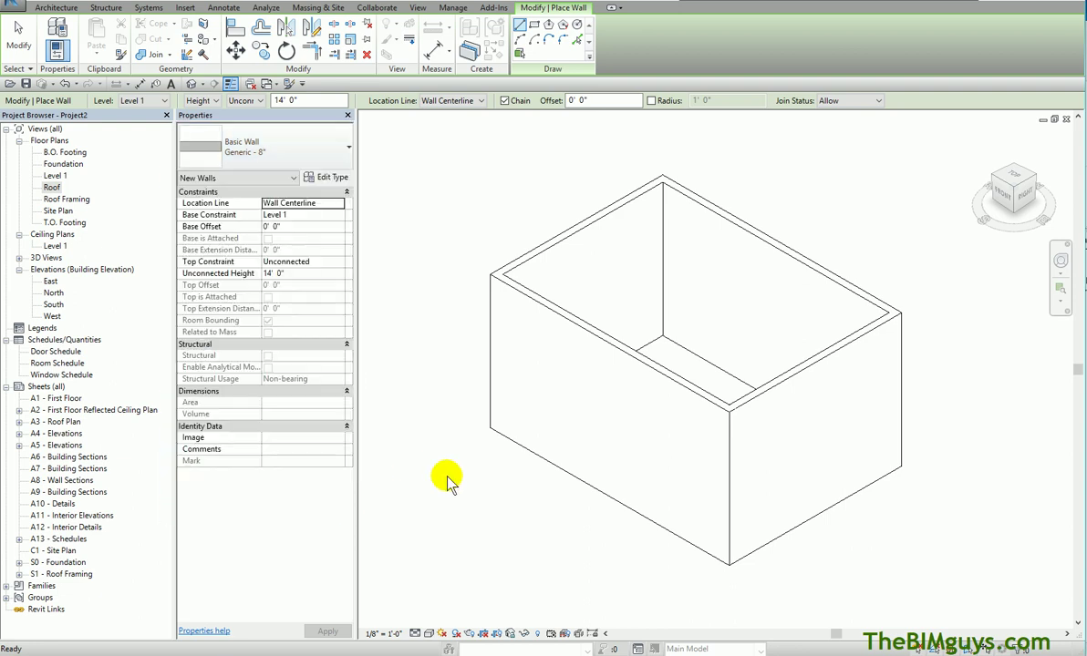
{"action": "key", "text": "Escape"}
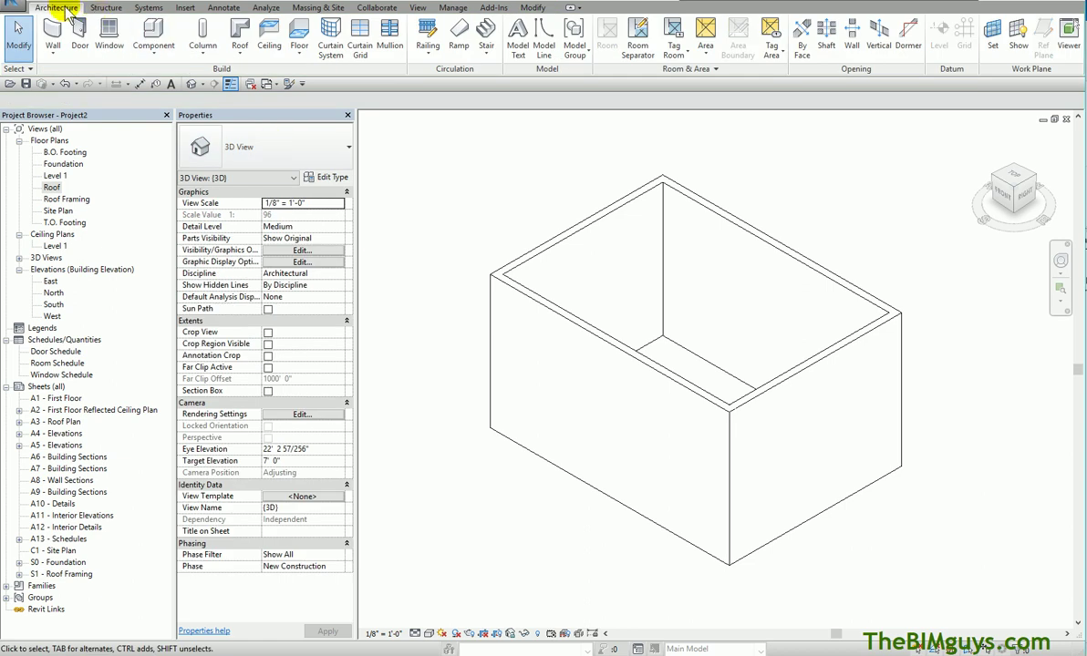
Step: Start a roof footprint sketch moved to Level 1, keeping the Basic Roof type
{"action": "left_click", "coordinate": [242, 33]}
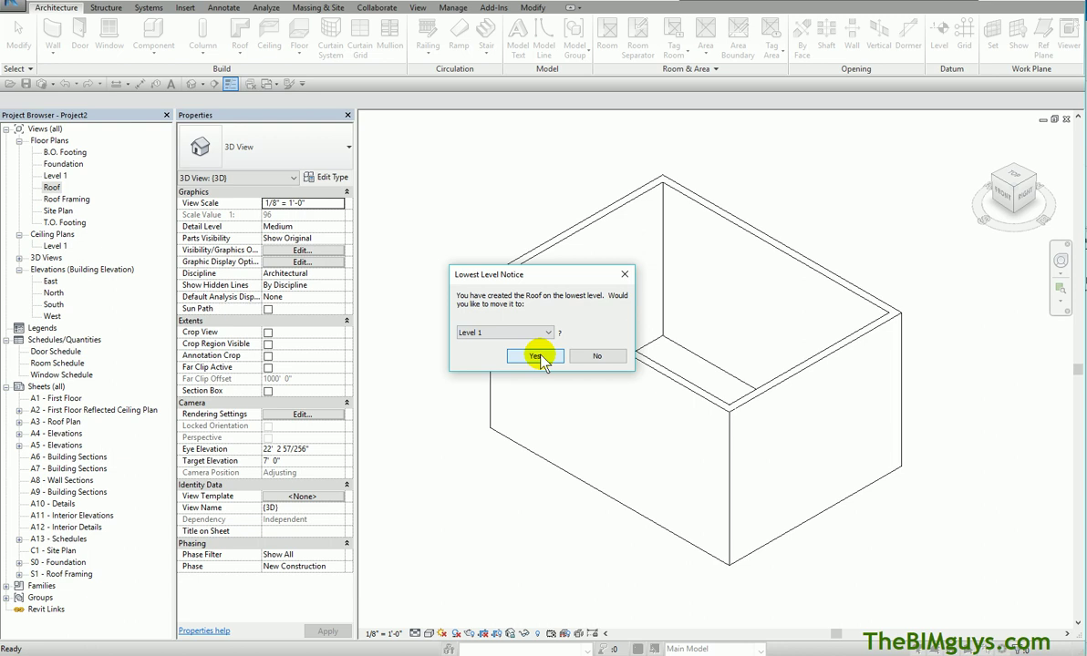
{"action": "left_click", "coordinate": [537, 359]}
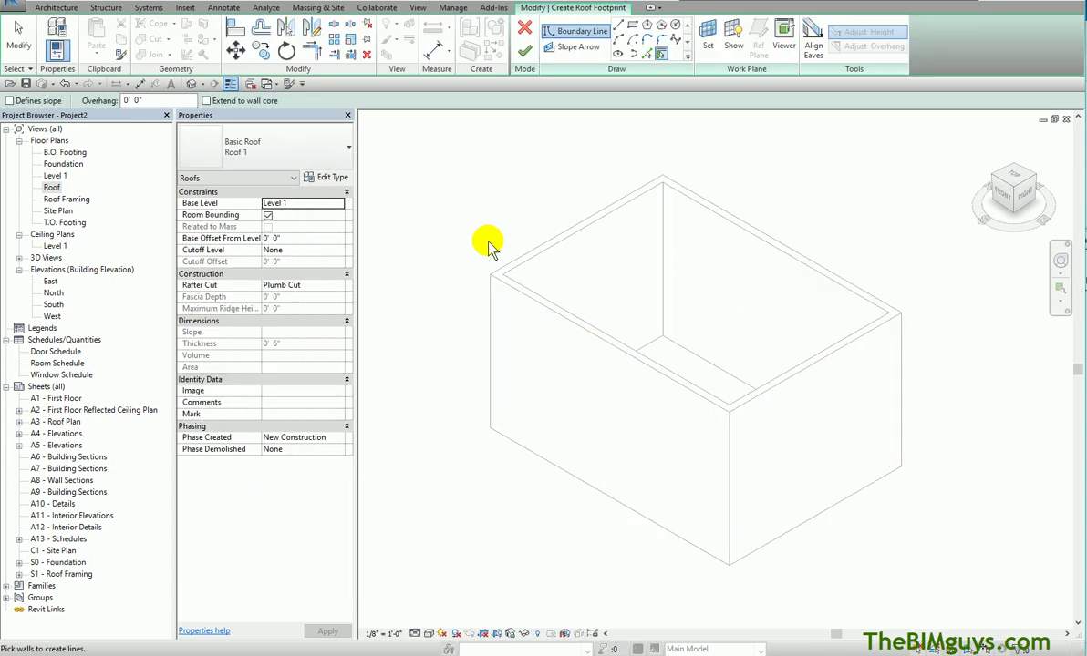
{"action": "left_click", "coordinate": [320, 155]}
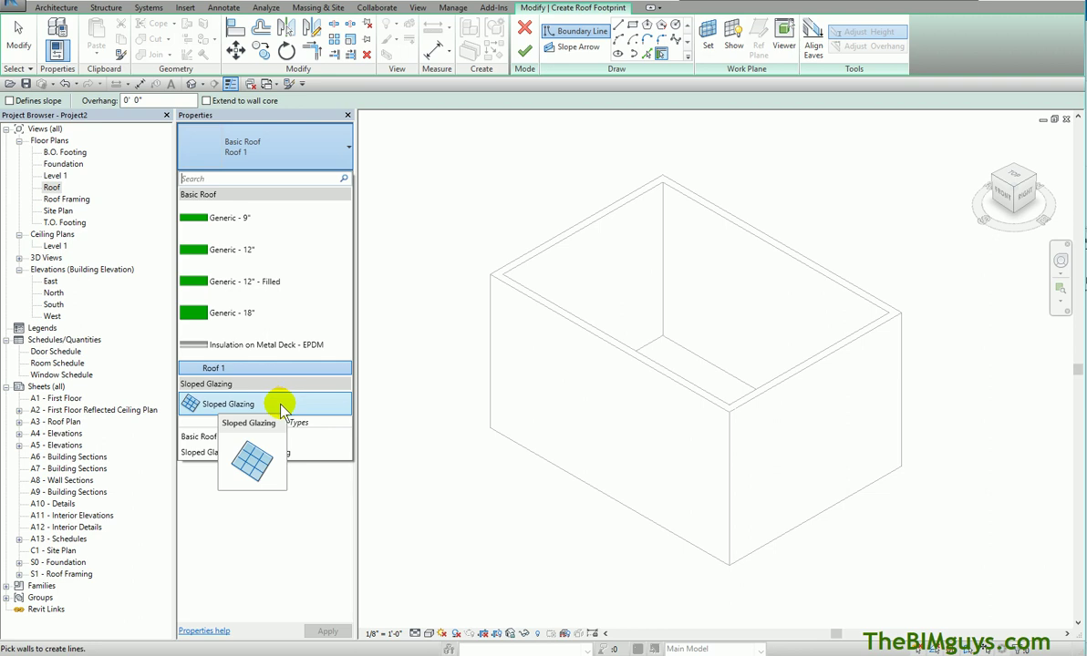
{"action": "left_click", "coordinate": [447, 418]}
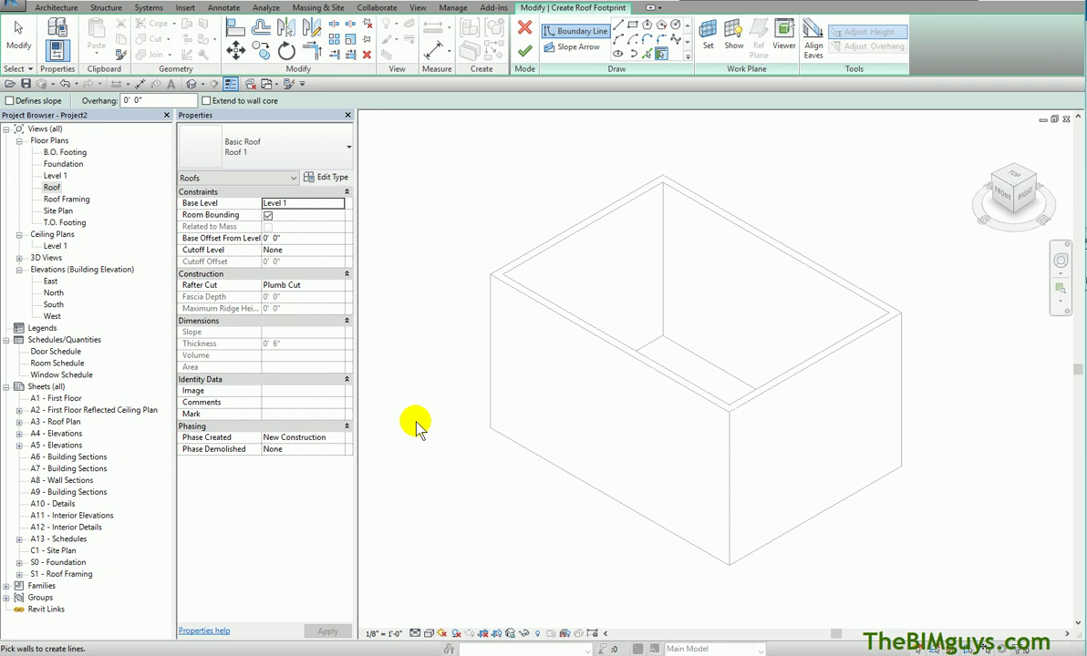
Step: Cancel the roof sketch, then browse to Commercial-Default.rte for a new project and cancel both dialogs
{"action": "left_click", "coordinate": [524, 27]}
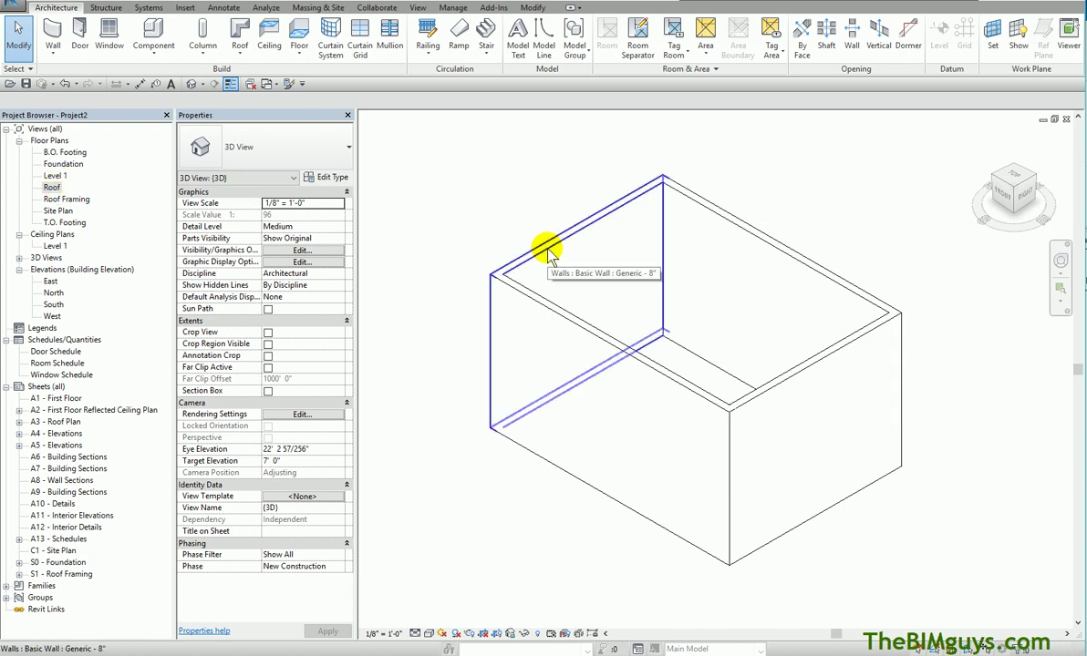
{"action": "left_click", "coordinate": [15, 9]}
{"action": "left_click", "coordinate": [43, 44]}
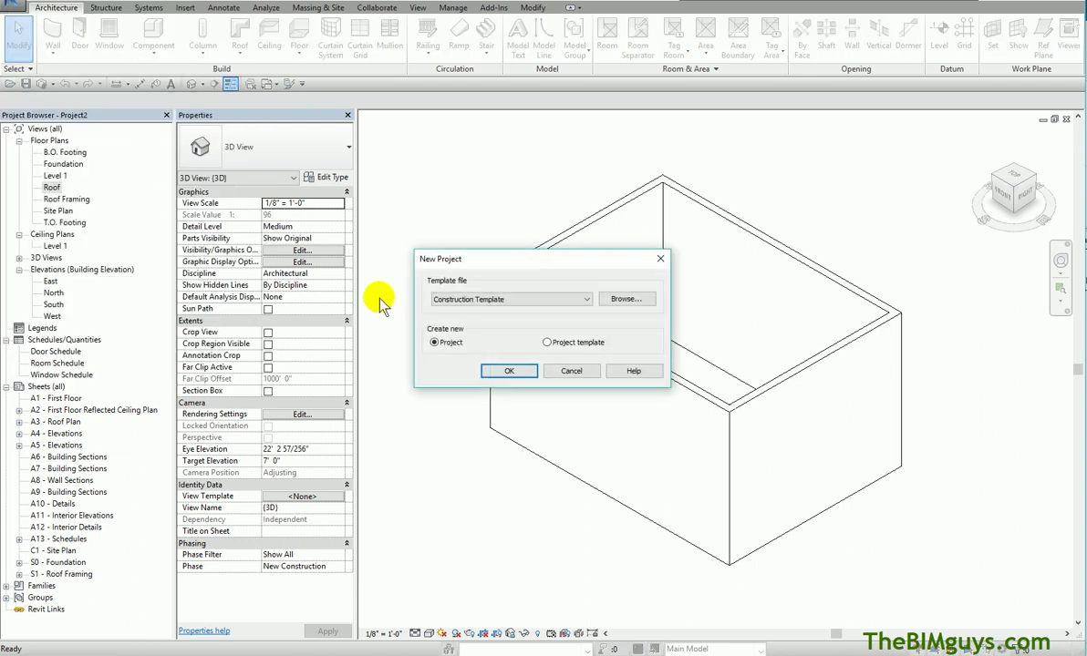
{"action": "left_click", "coordinate": [627, 300]}
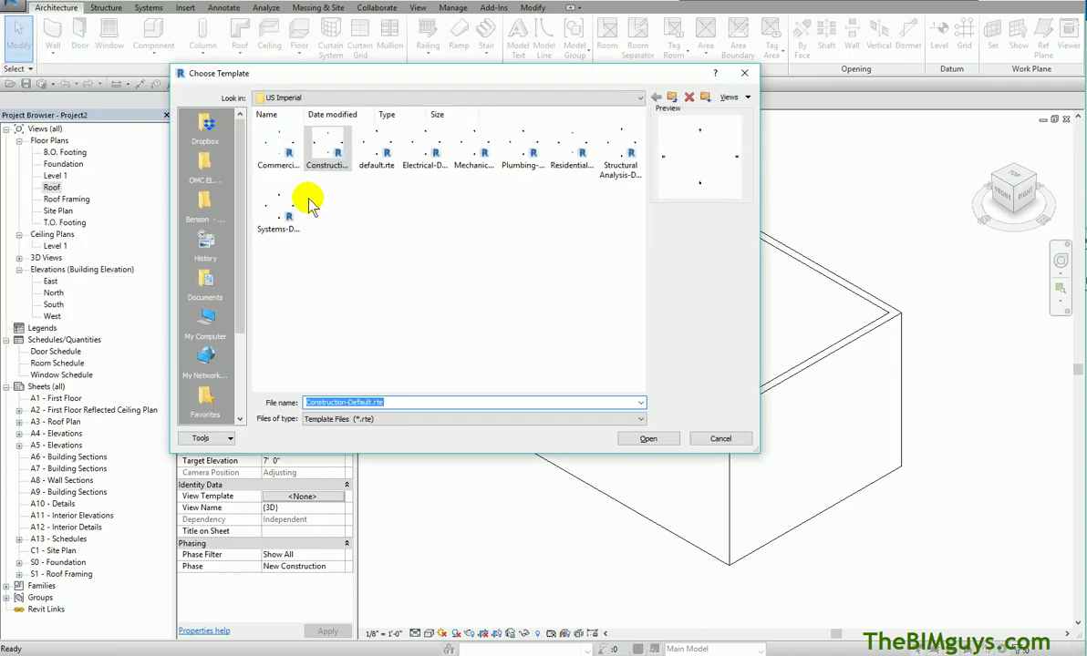
{"action": "left_click", "coordinate": [283, 158]}
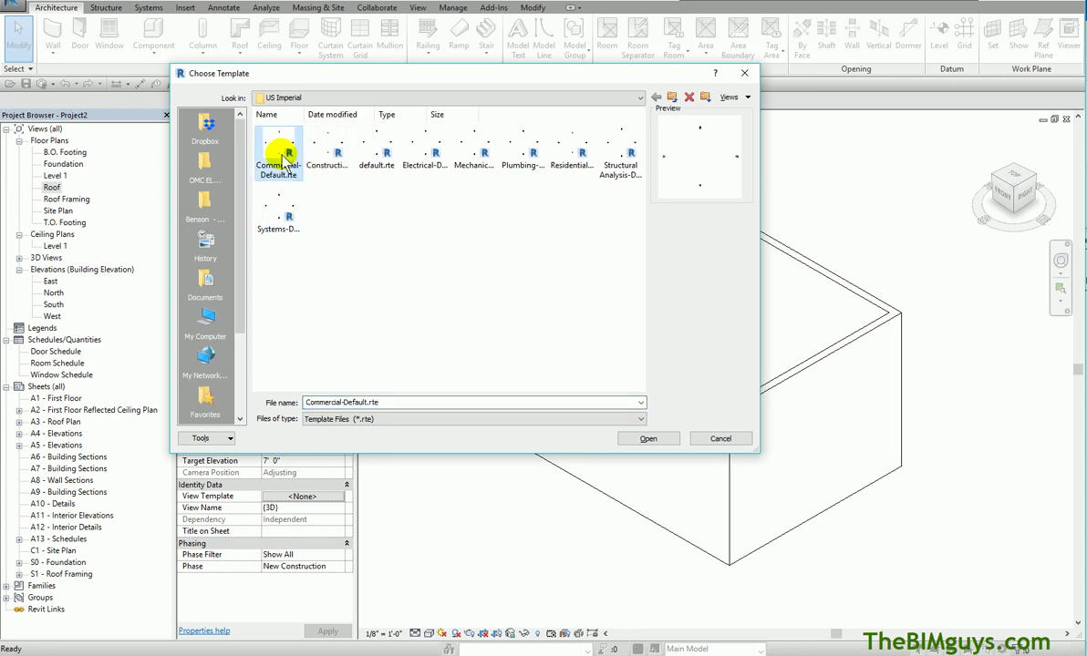
{"action": "left_click", "coordinate": [721, 439]}
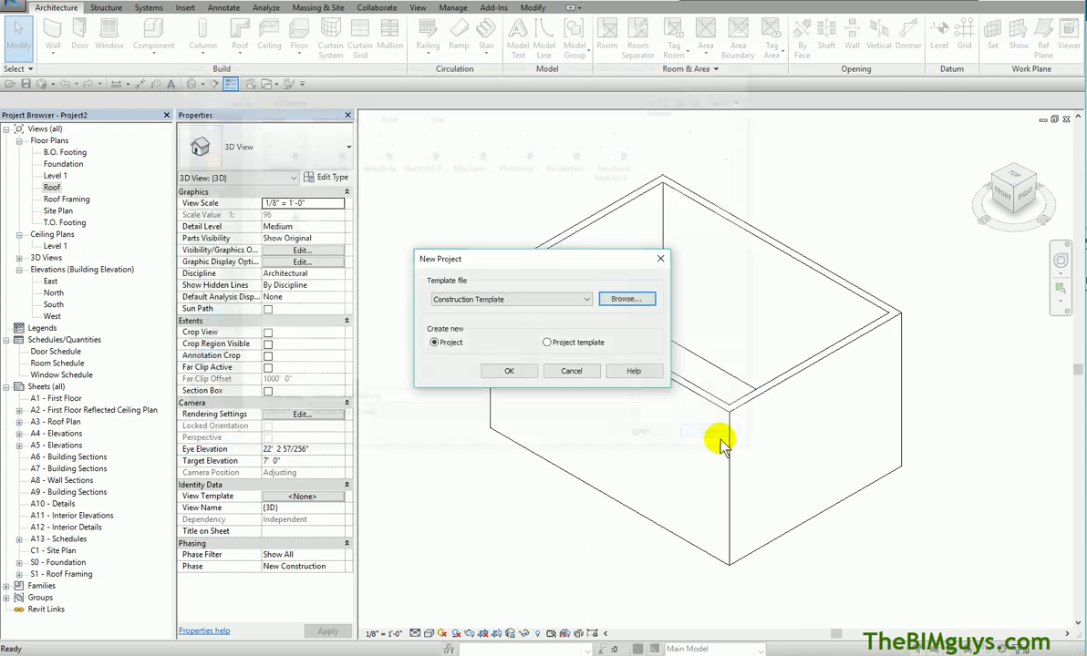
{"action": "left_click", "coordinate": [567, 372]}
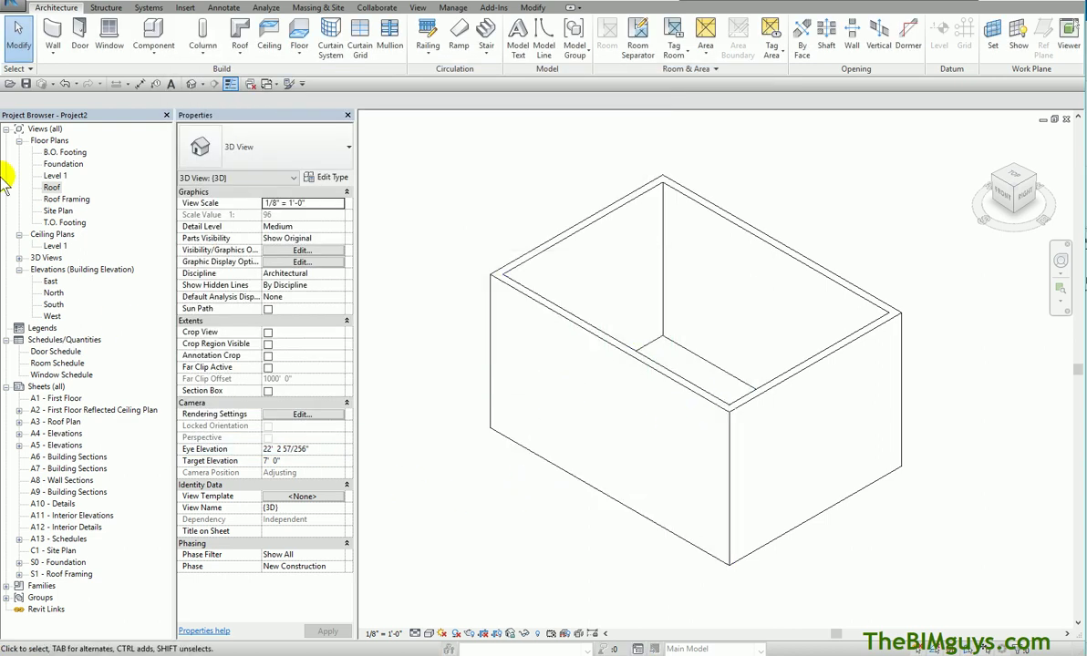
Step: Open and pan the Roof floor plan, then start and cancel a 4" Concrete Slab architectural floor
{"action": "double_click", "coordinate": [52, 186]}
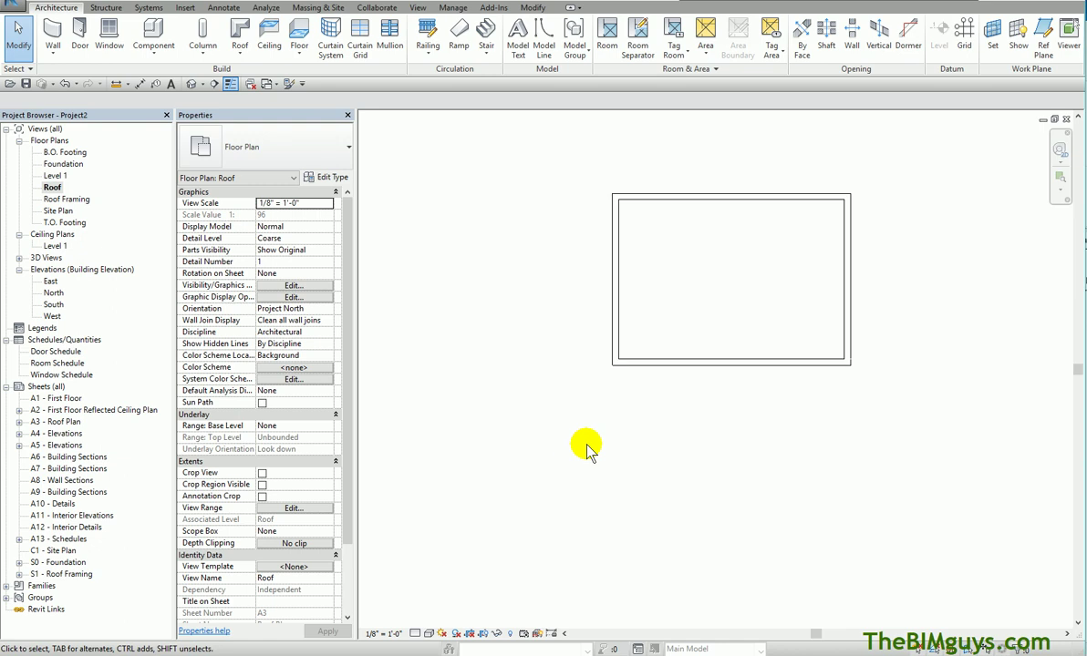
{"action": "middle_click_drag", "start_coordinate": [588, 441], "coordinate": [509, 517]}
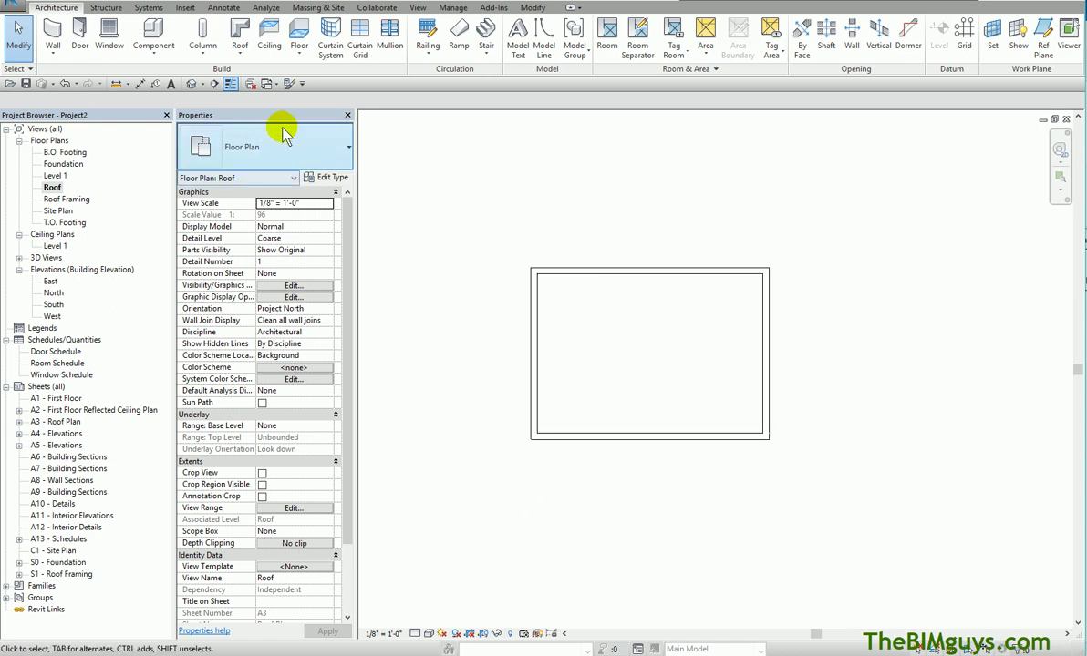
{"action": "left_click", "coordinate": [299, 54]}
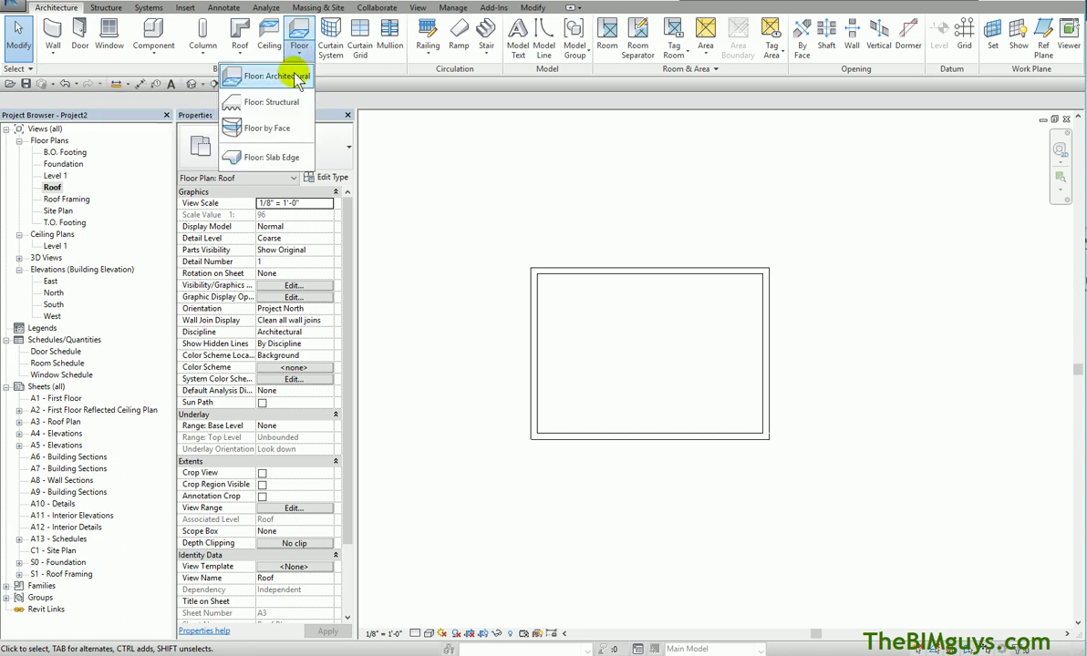
{"action": "left_click", "coordinate": [290, 75]}
{"action": "left_click", "coordinate": [318, 157]}
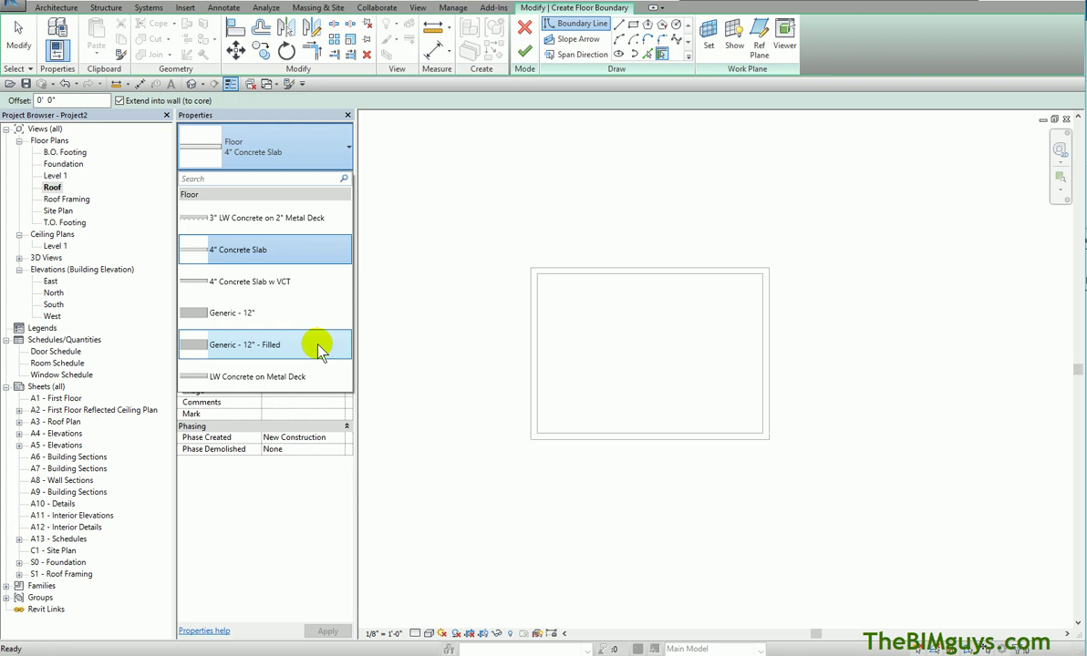
{"action": "left_click", "coordinate": [477, 152]}
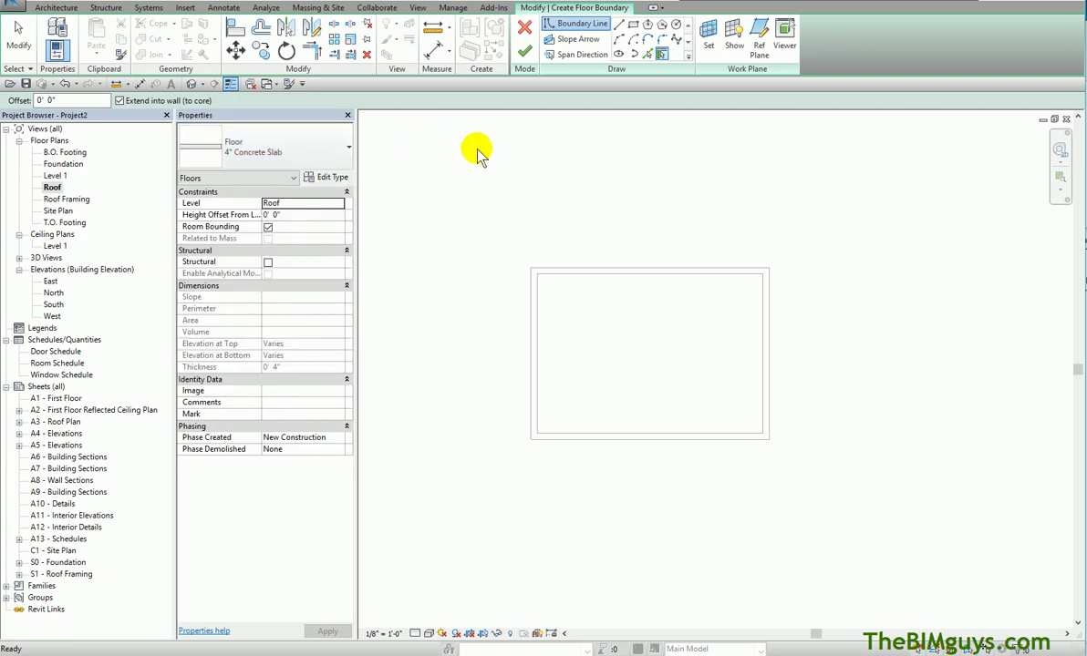
{"action": "left_click", "coordinate": [526, 32]}
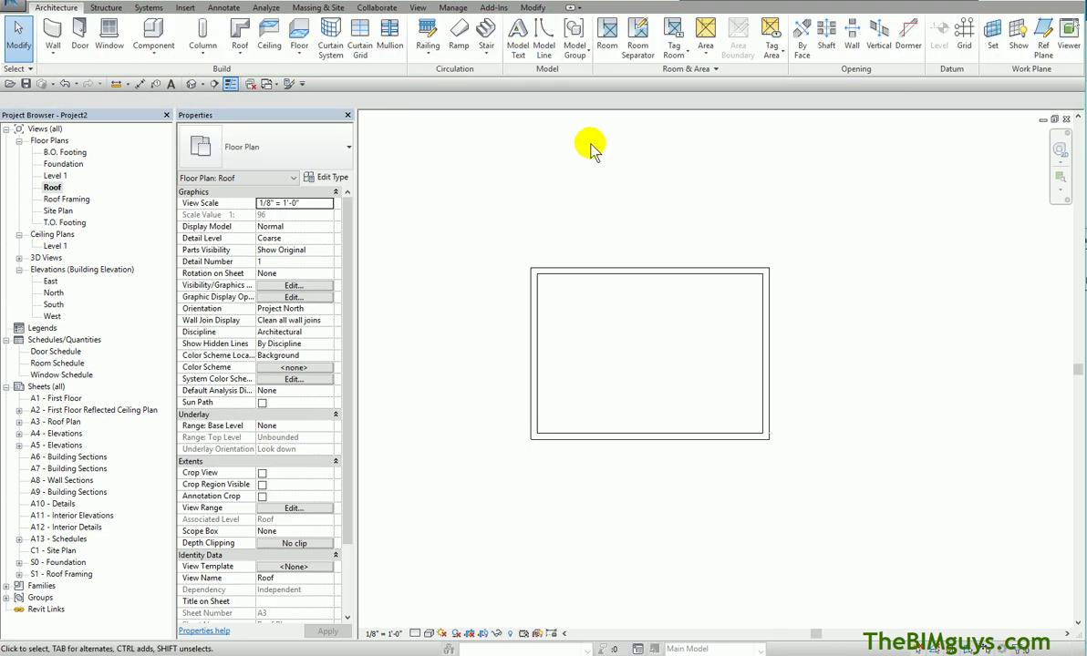
Step: Start a footprint roof of type Insulation on Metal Deck - EPDM
{"action": "left_click", "coordinate": [239, 50]}
{"action": "left_click", "coordinate": [223, 77]}
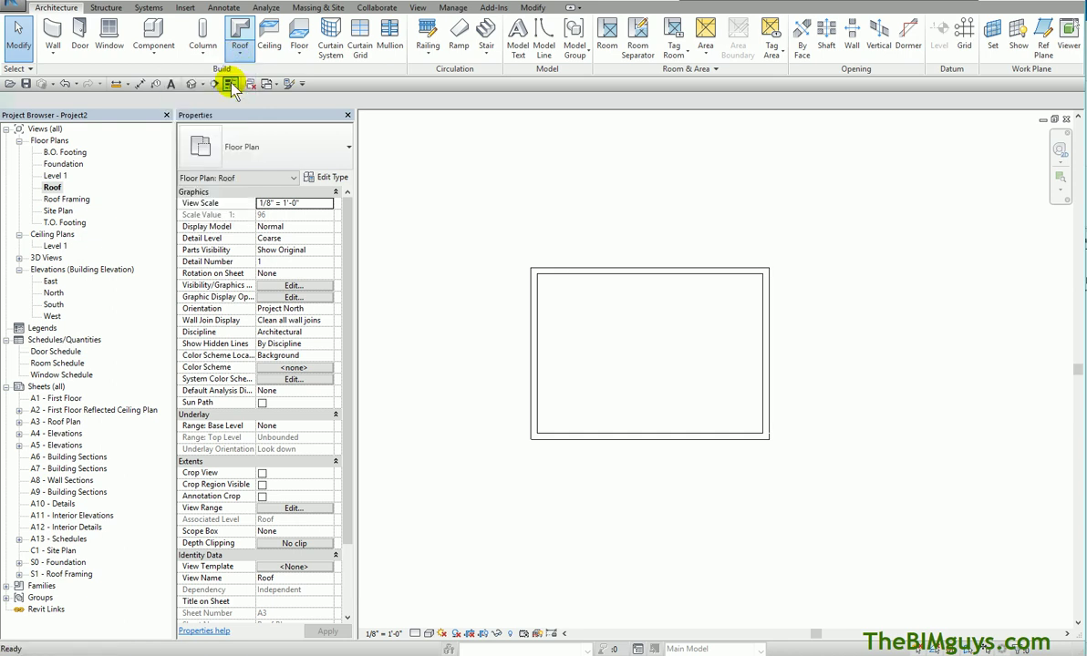
{"action": "left_click", "coordinate": [287, 155]}
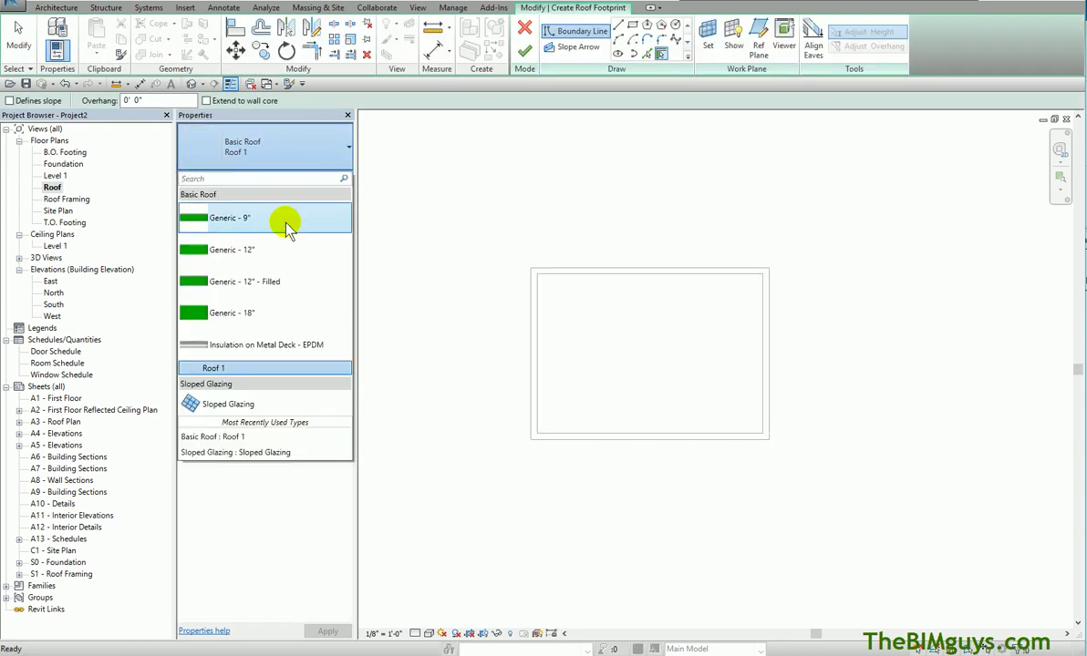
{"action": "left_click", "coordinate": [289, 347]}
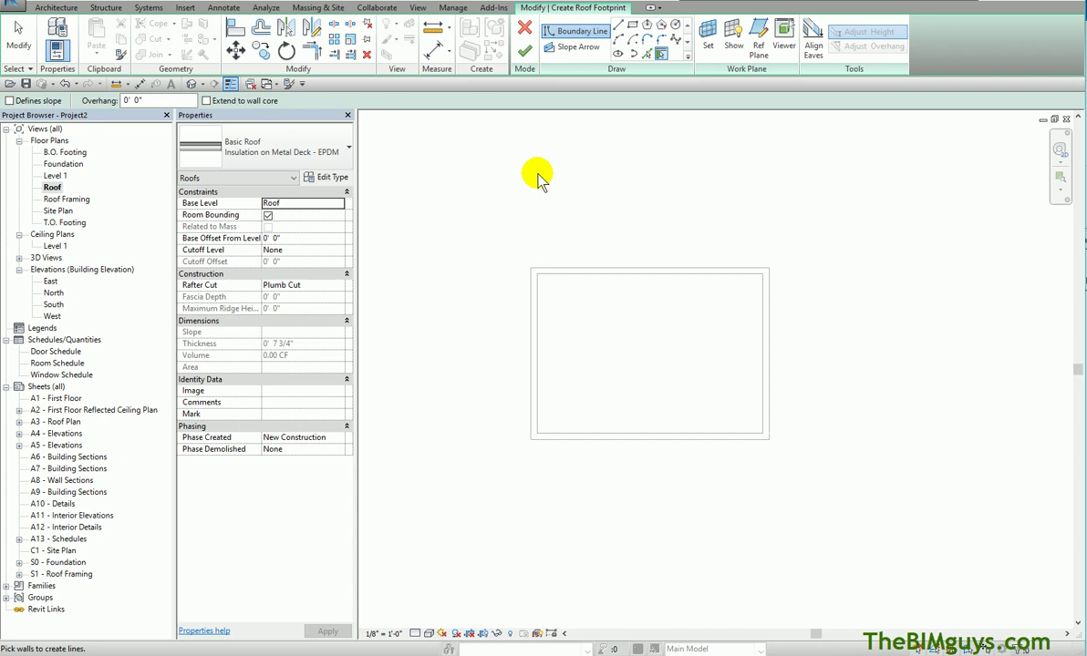
Step: Draw an outer rectangle beyond the walls and a 7' × 7' square opening inside
{"action": "left_click", "coordinate": [631, 27]}
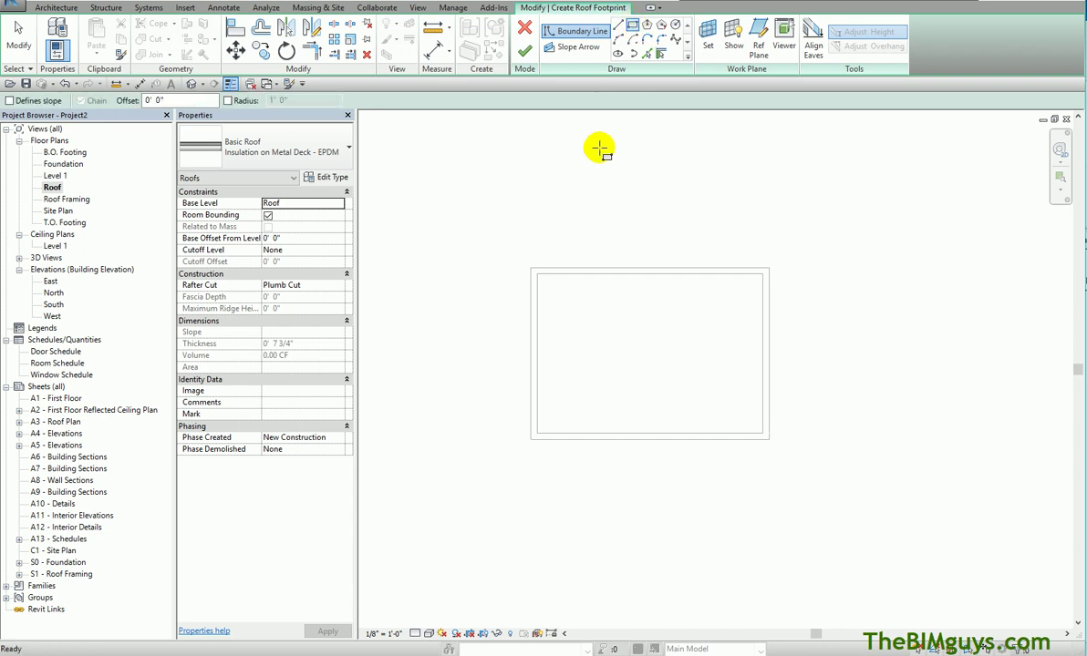
{"action": "left_click", "coordinate": [493, 235]}
{"action": "left_click", "coordinate": [831, 501]}
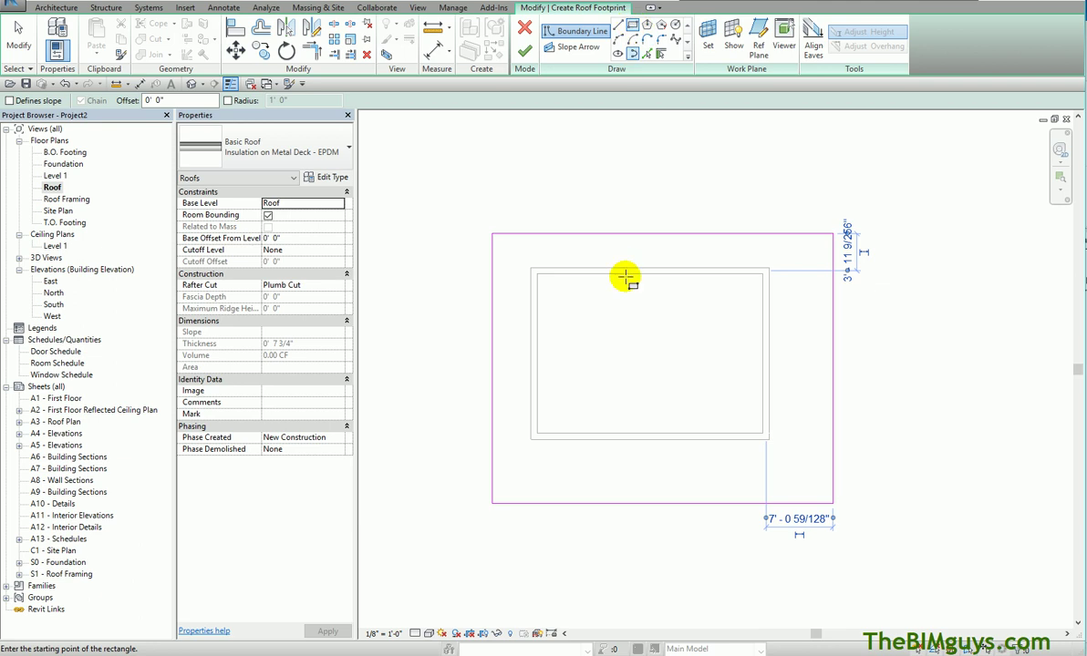
{"action": "left_click", "coordinate": [583, 315]}
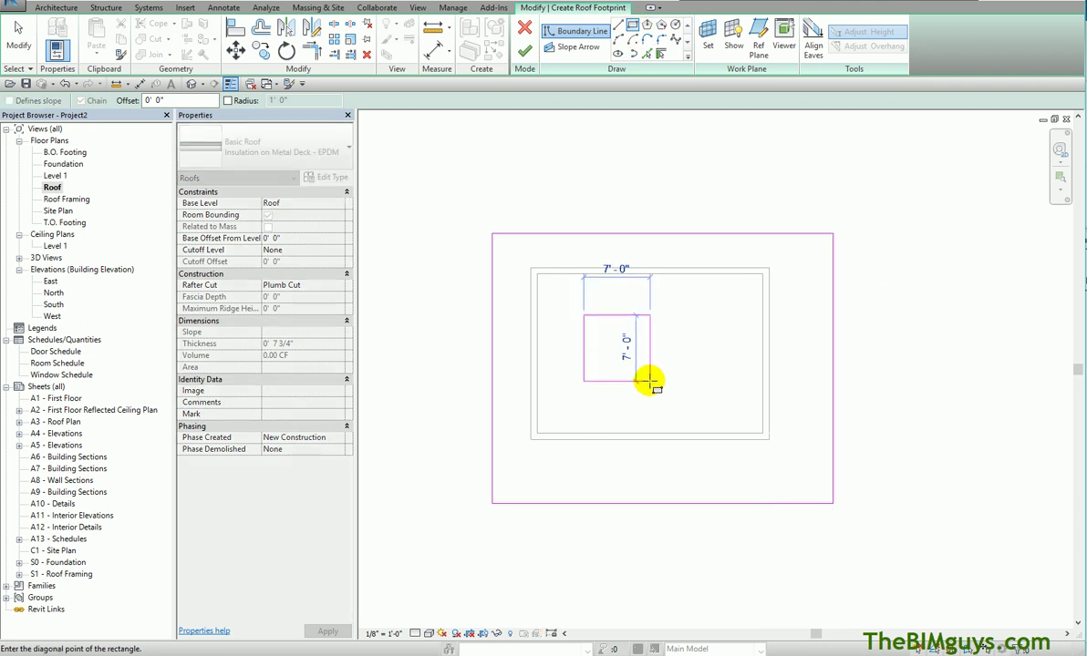
{"action": "left_click", "coordinate": [648, 380]}
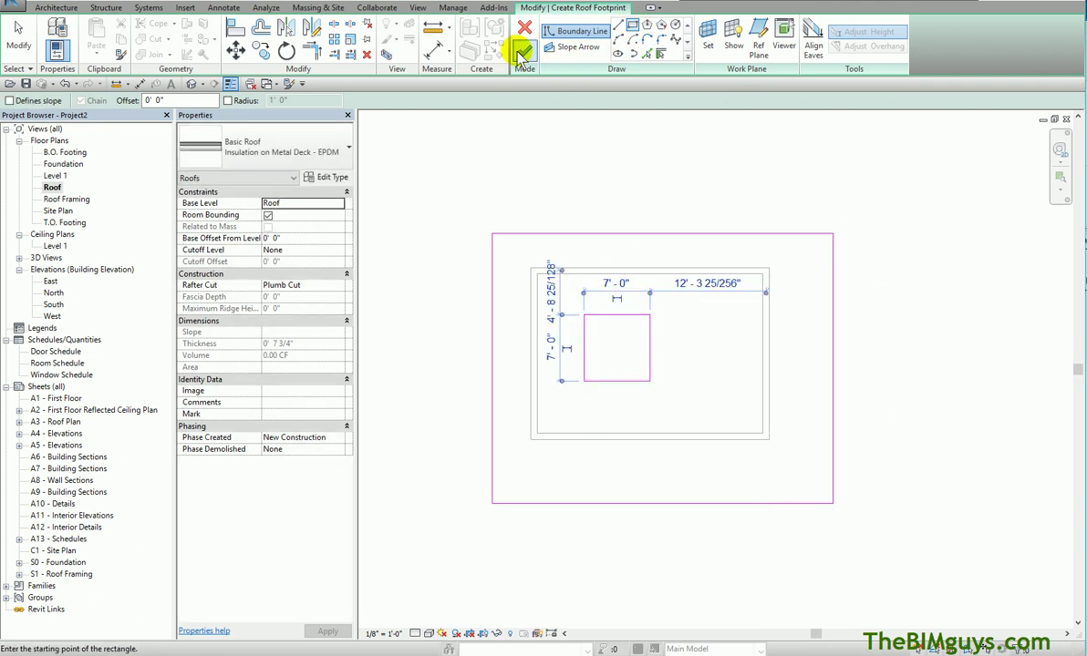
Step: Finish the roof with its opening, attach the walls to it, and view it in the default 3D view
{"action": "left_click", "coordinate": [523, 55]}
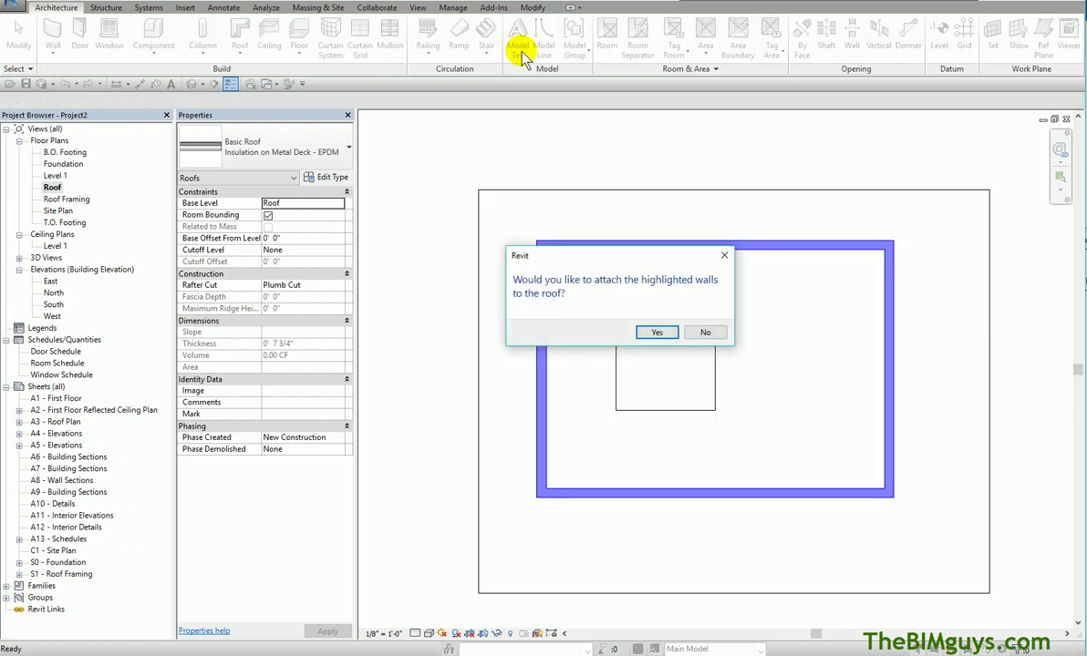
{"action": "left_click", "coordinate": [657, 332]}
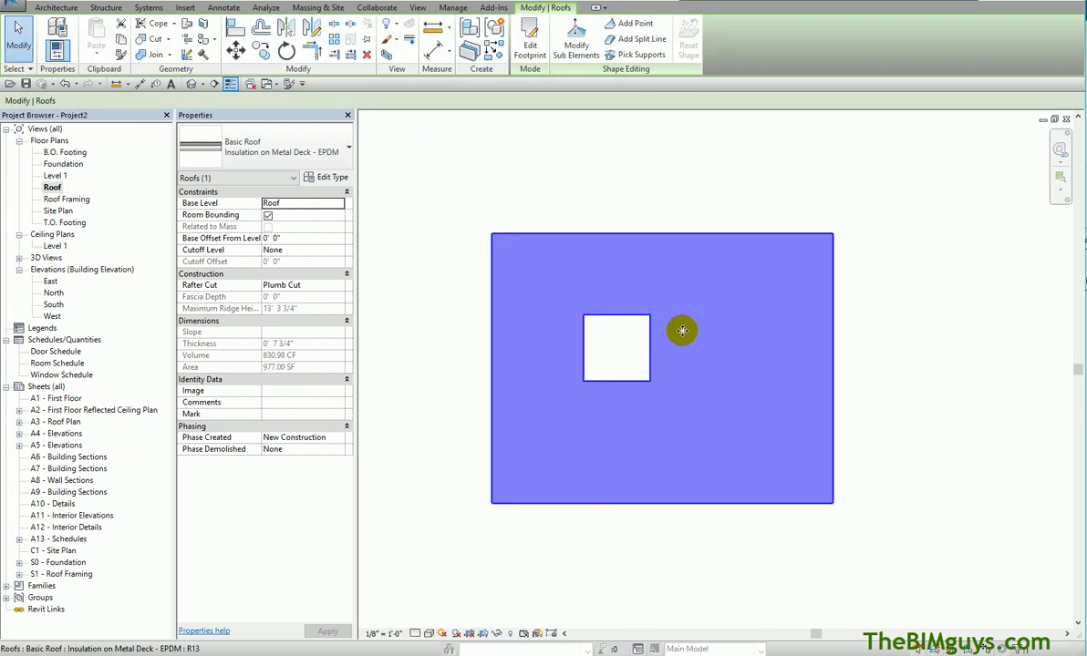
{"action": "left_click", "coordinate": [190, 84]}
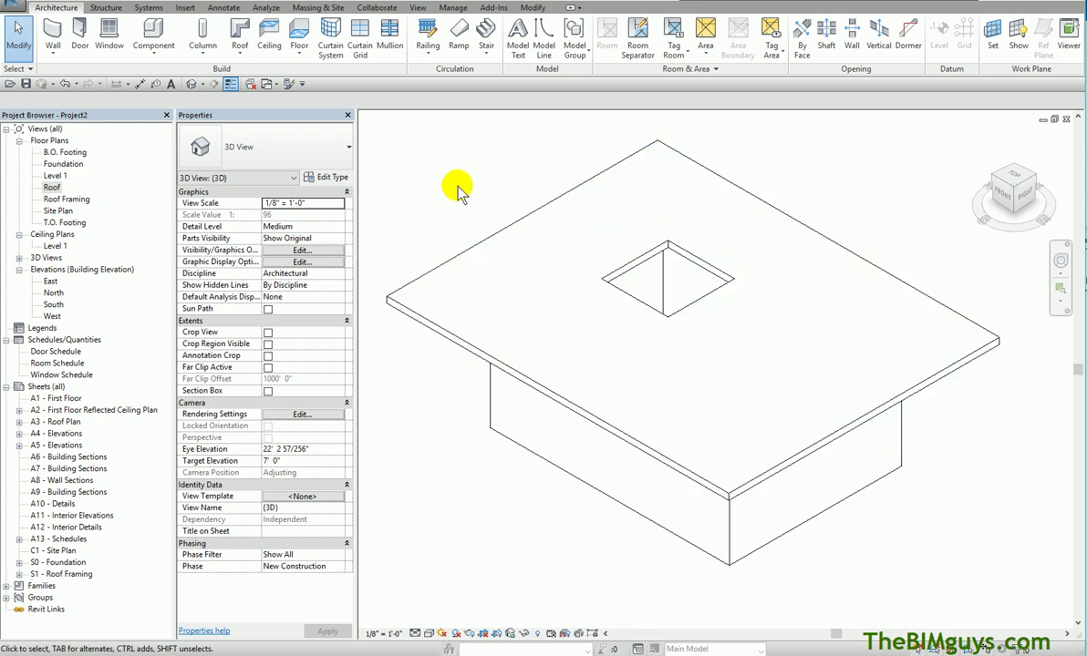
Step: On the Roof plan, start a Sloped Glazing footprint roof, reviewing its type properties unchanged
{"action": "double_click", "coordinate": [50, 187]}
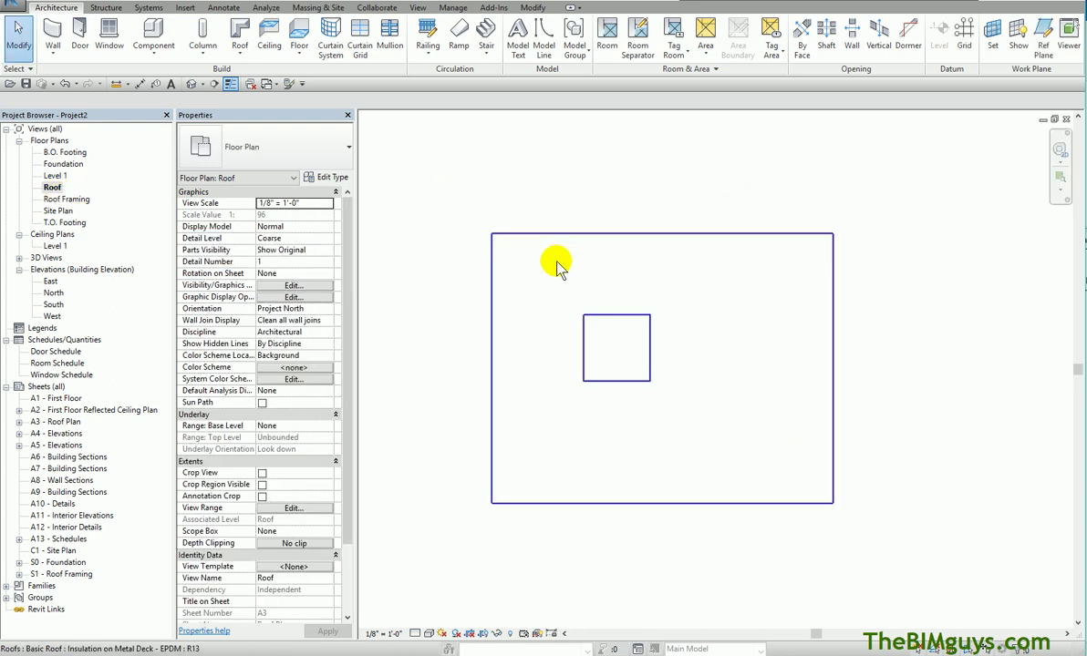
{"action": "left_click", "coordinate": [240, 54]}
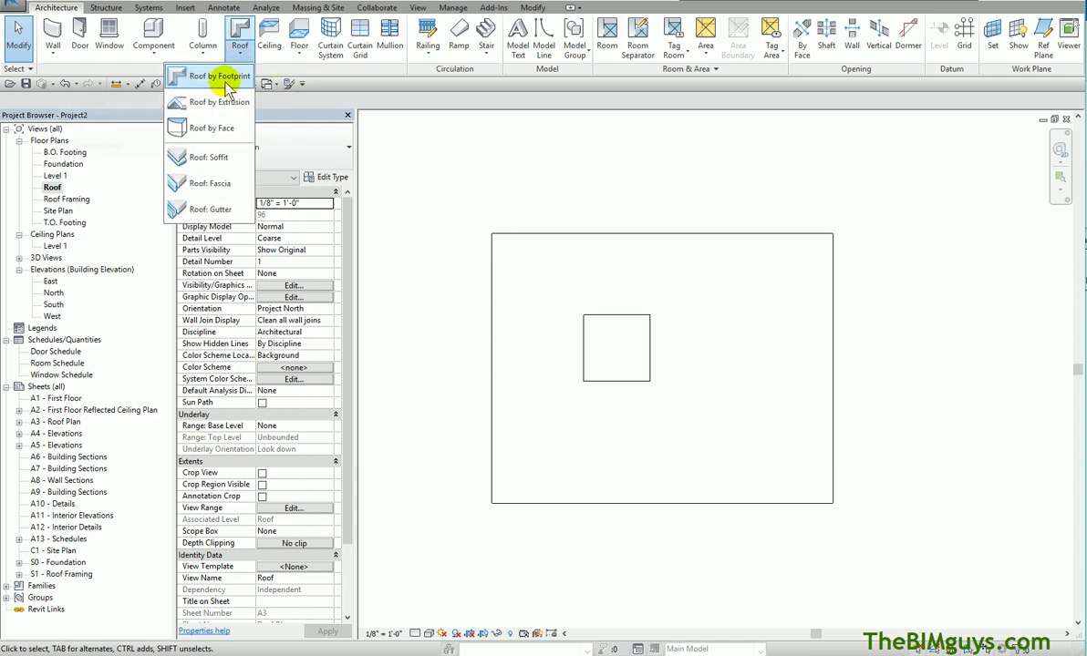
{"action": "left_click", "coordinate": [217, 76]}
{"action": "left_click", "coordinate": [330, 158]}
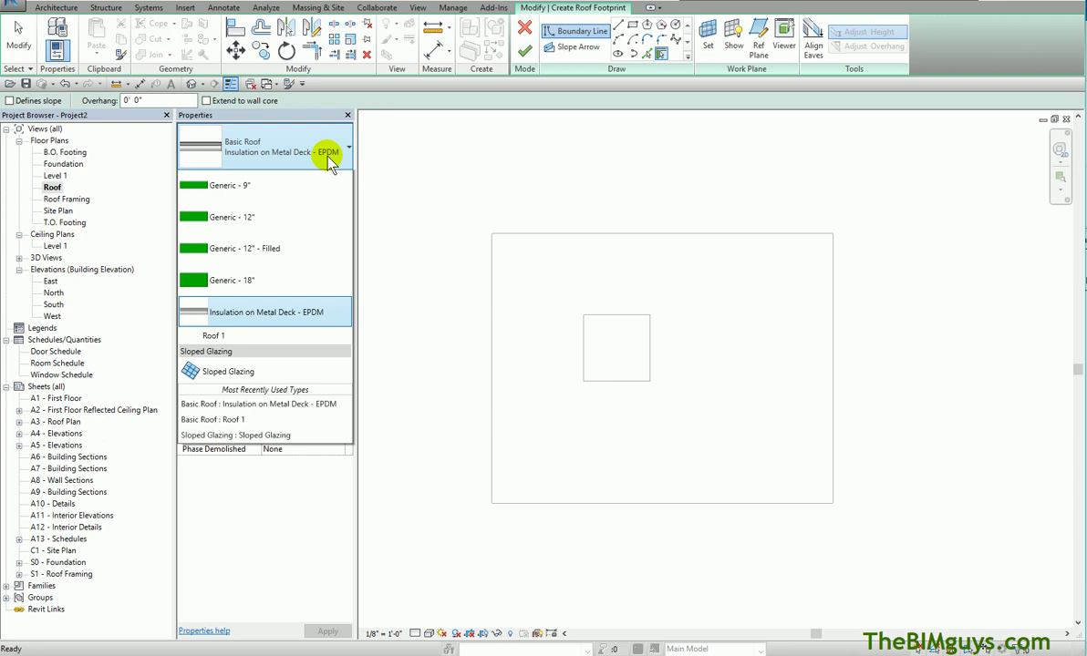
{"action": "left_click", "coordinate": [265, 407]}
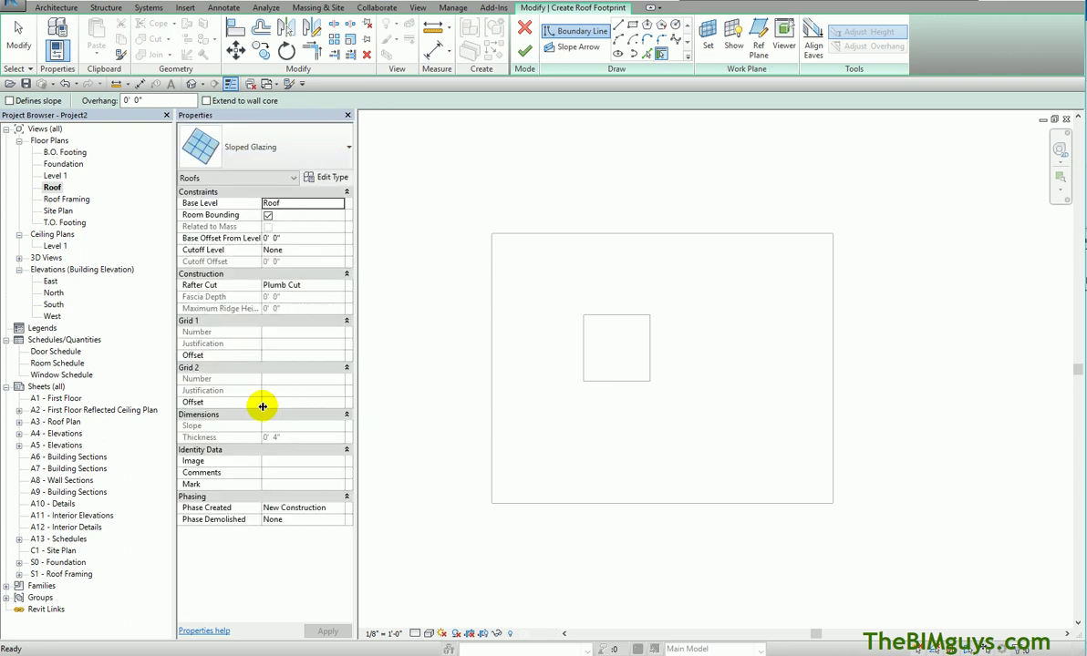
{"action": "left_click", "coordinate": [342, 180]}
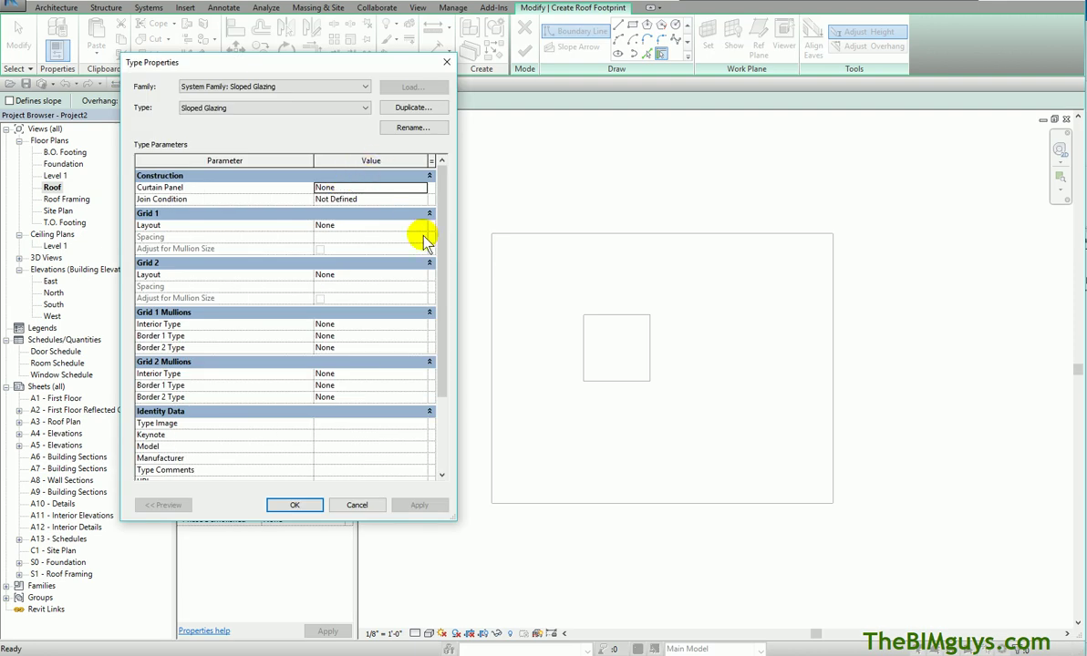
{"action": "mouse_move", "coordinate": [439, 220]}
{"action": "left_mouse_down"}
{"action": "mouse_move", "coordinate": [440, 316]}
{"action": "mouse_move", "coordinate": [439, 234]}
{"action": "left_mouse_up"}
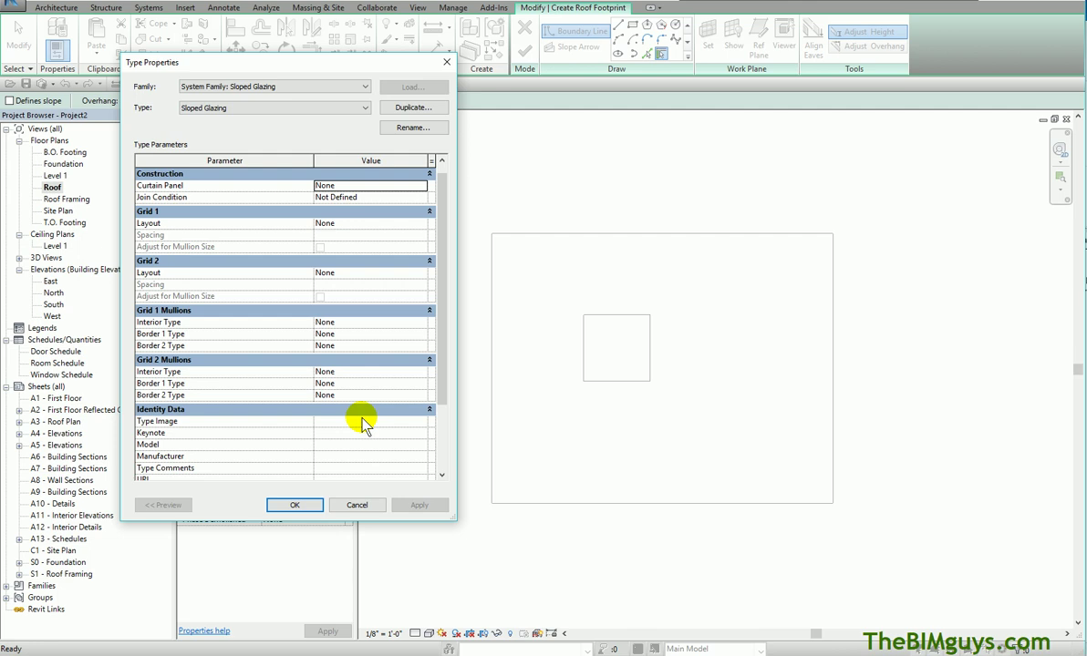
{"action": "left_click", "coordinate": [299, 505]}
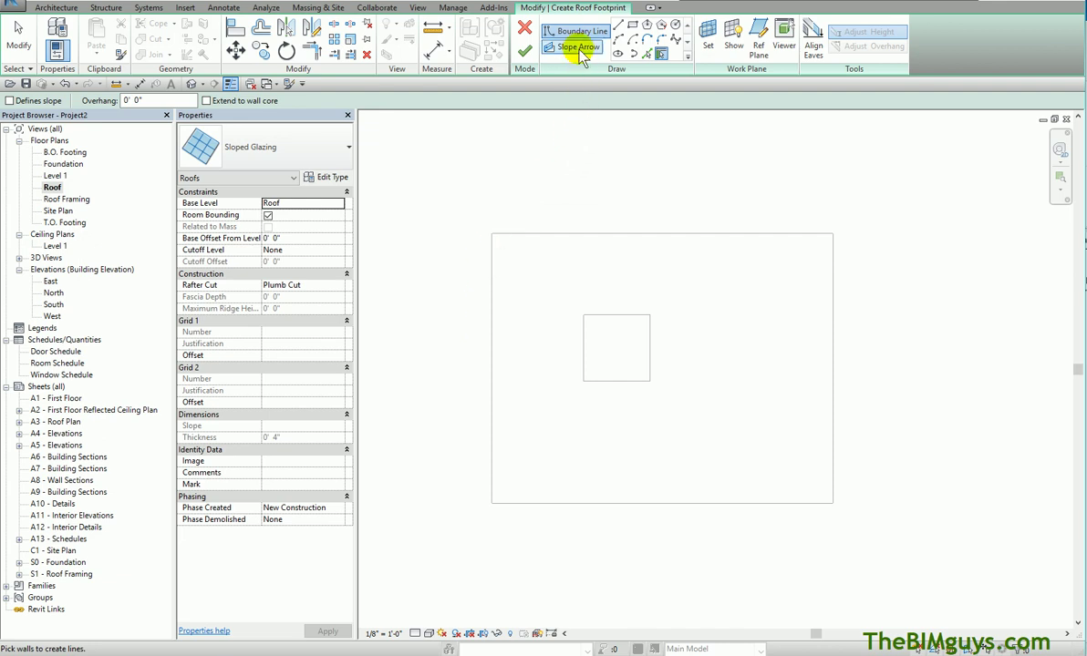
Step: Draw a 7'-0" rectangle over the opening, finish the glazing roof, and view it in 3D
{"action": "left_click", "coordinate": [632, 27]}
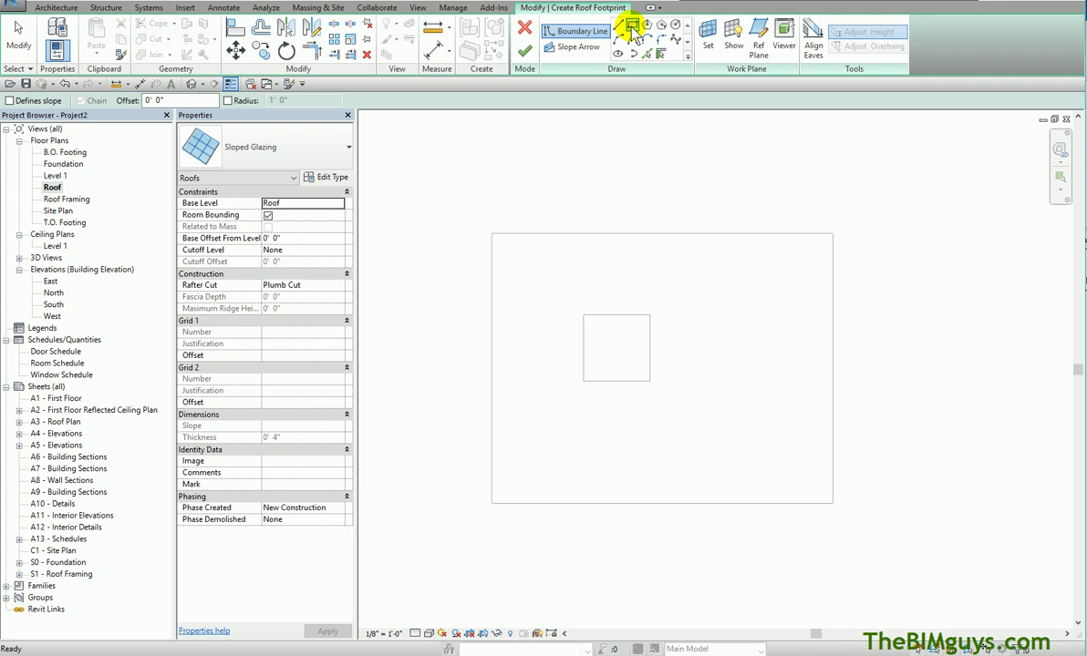
{"action": "left_click", "coordinate": [583, 315]}
{"action": "left_click", "coordinate": [649, 381]}
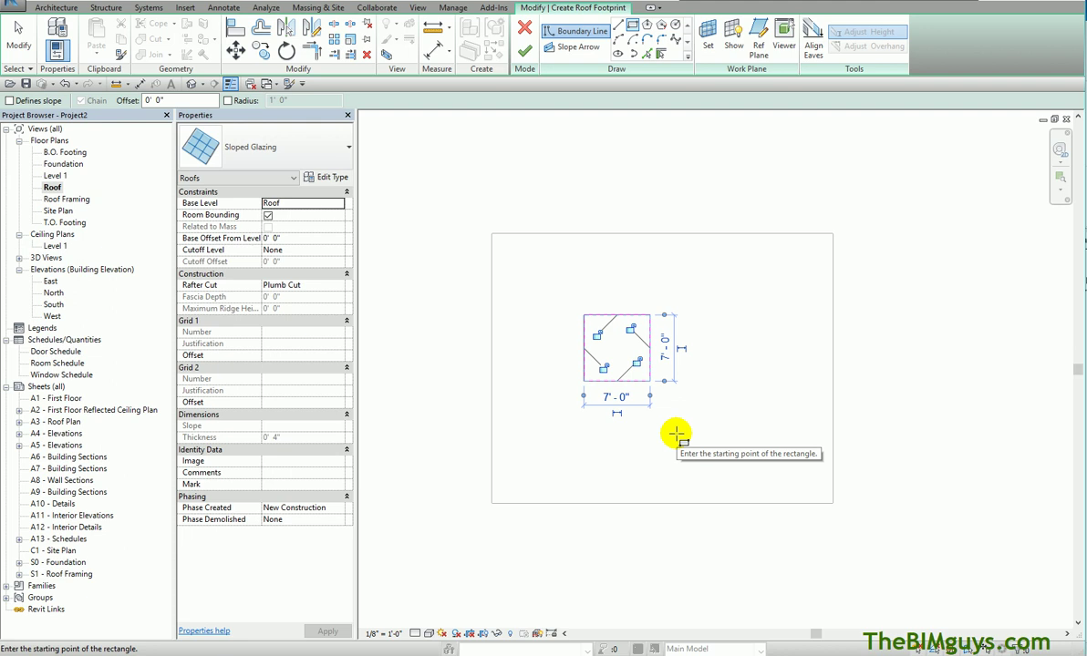
{"action": "left_click", "coordinate": [526, 52]}
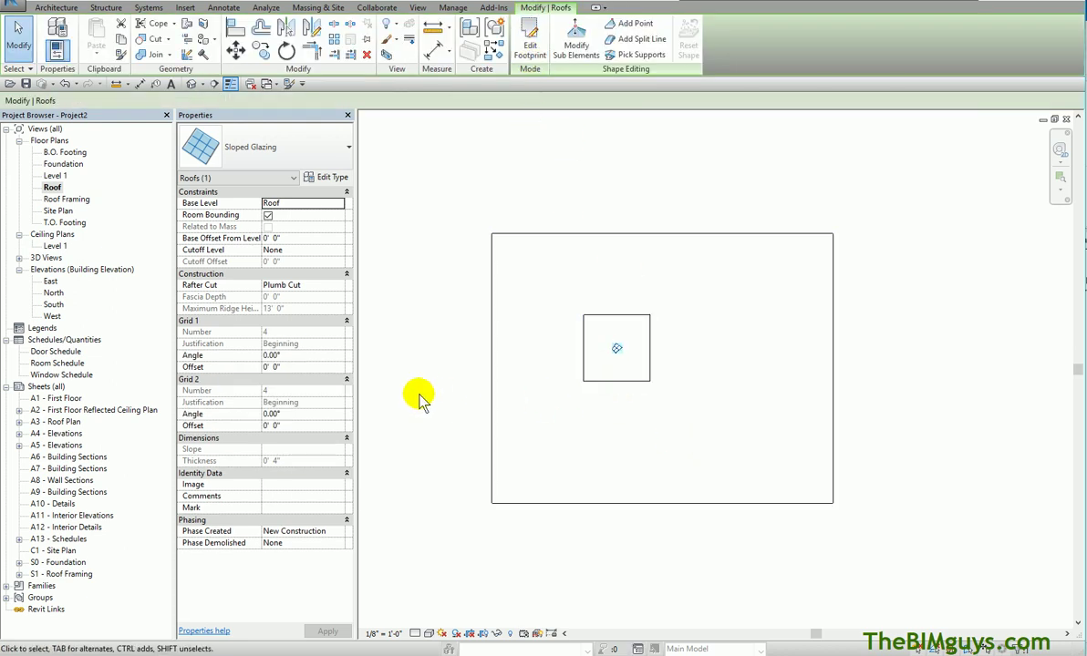
{"action": "left_click", "coordinate": [190, 84]}
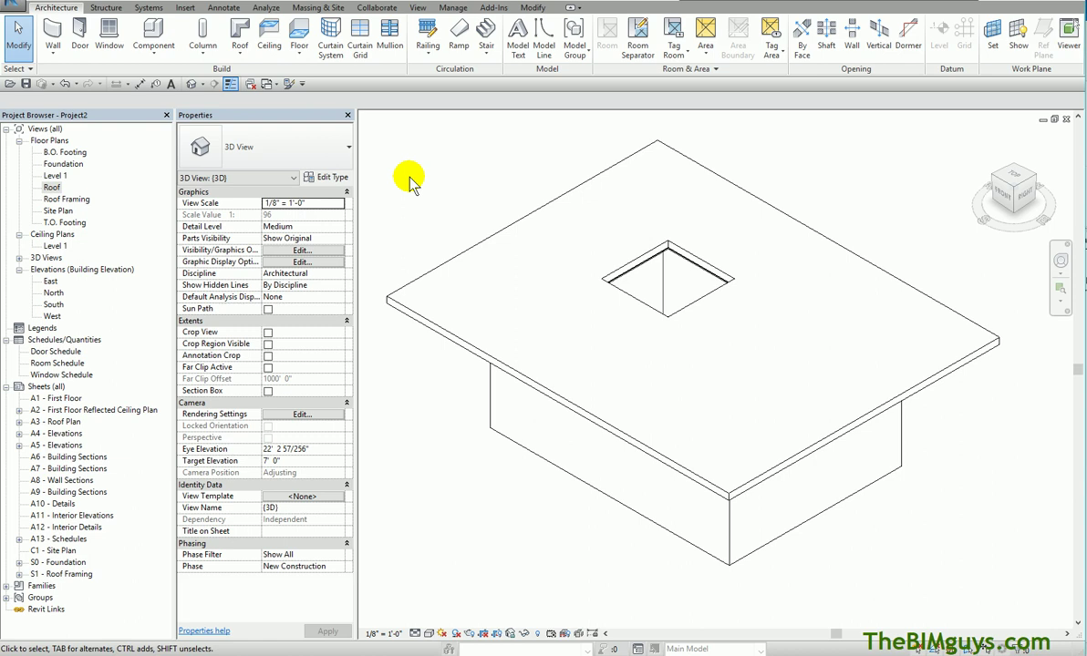
Step: On the Roof plan, place two vertical curtain grid lines and a horizontal one across the glazing
{"action": "double_click", "coordinate": [52, 187]}
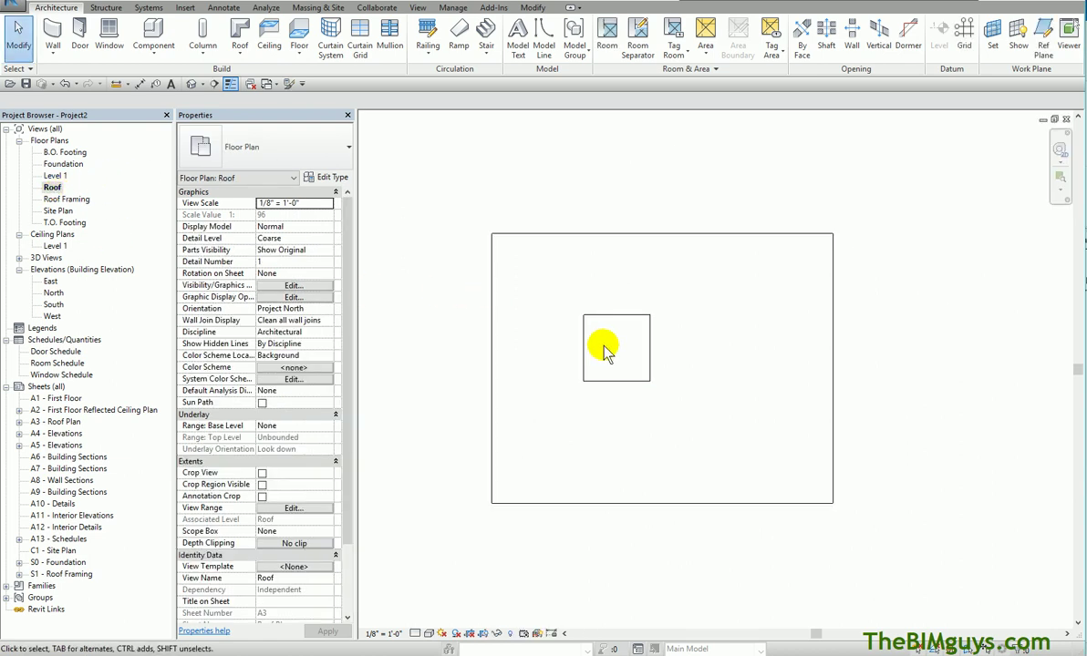
{"action": "left_click", "coordinate": [362, 47]}
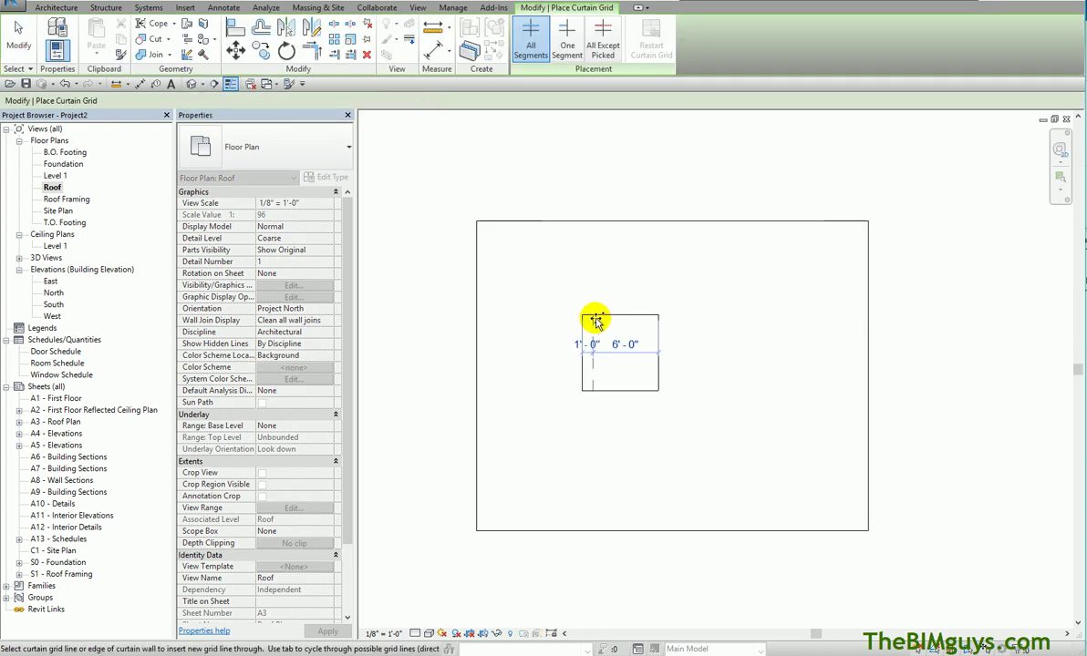
{"action": "scroll", "coordinate": [594, 321], "scroll_direction": "up", "scroll_amount": 2}
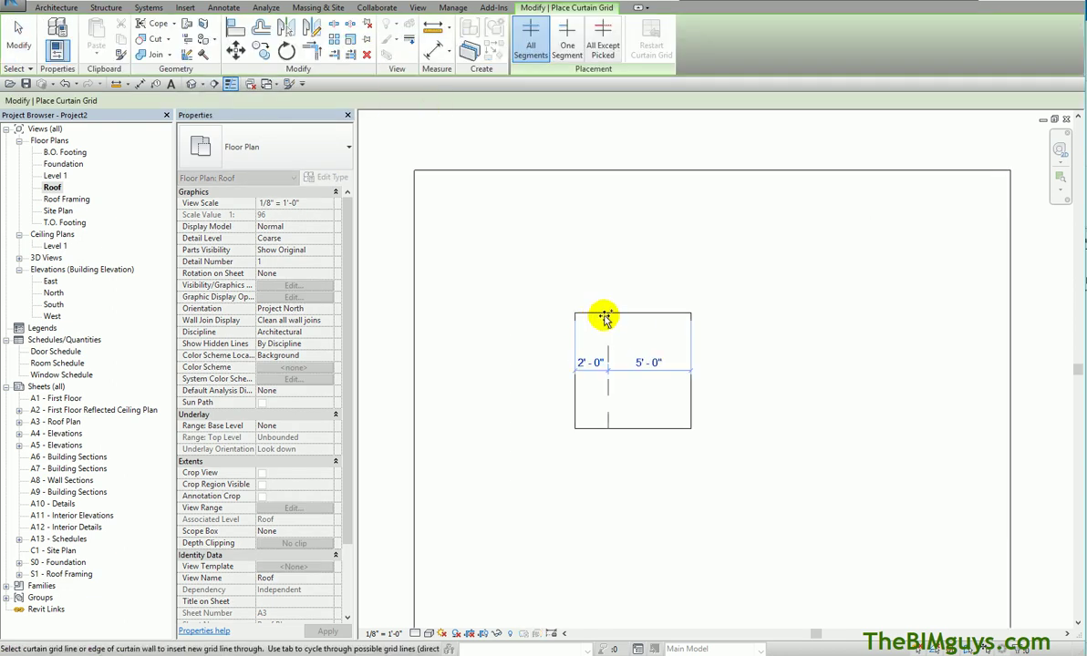
{"action": "left_click", "coordinate": [612, 318]}
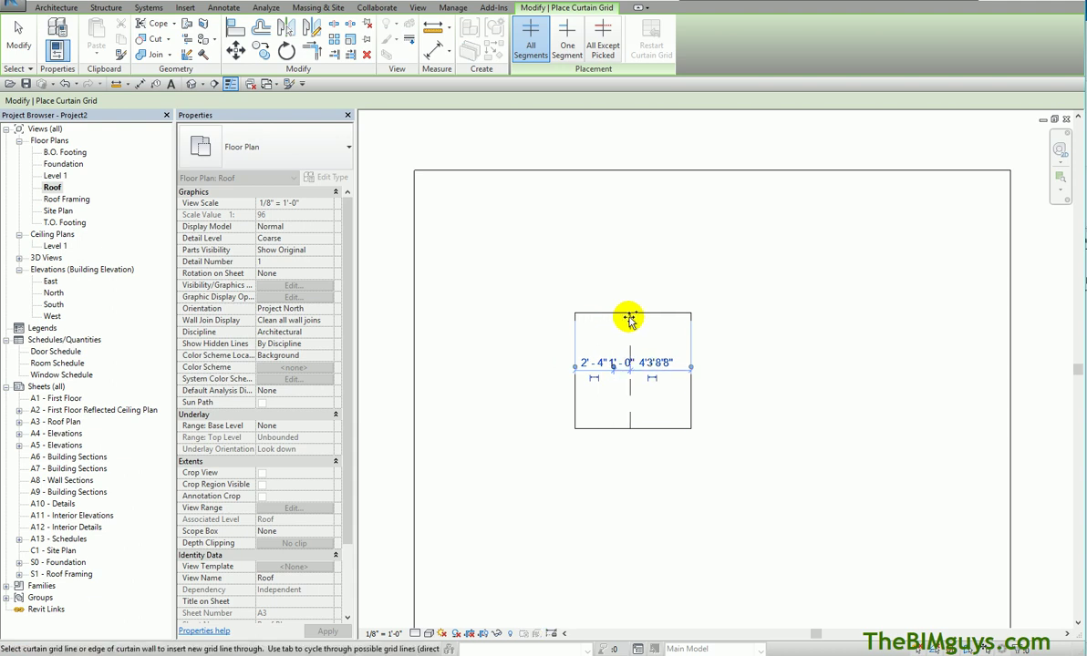
{"action": "left_click", "coordinate": [641, 314]}
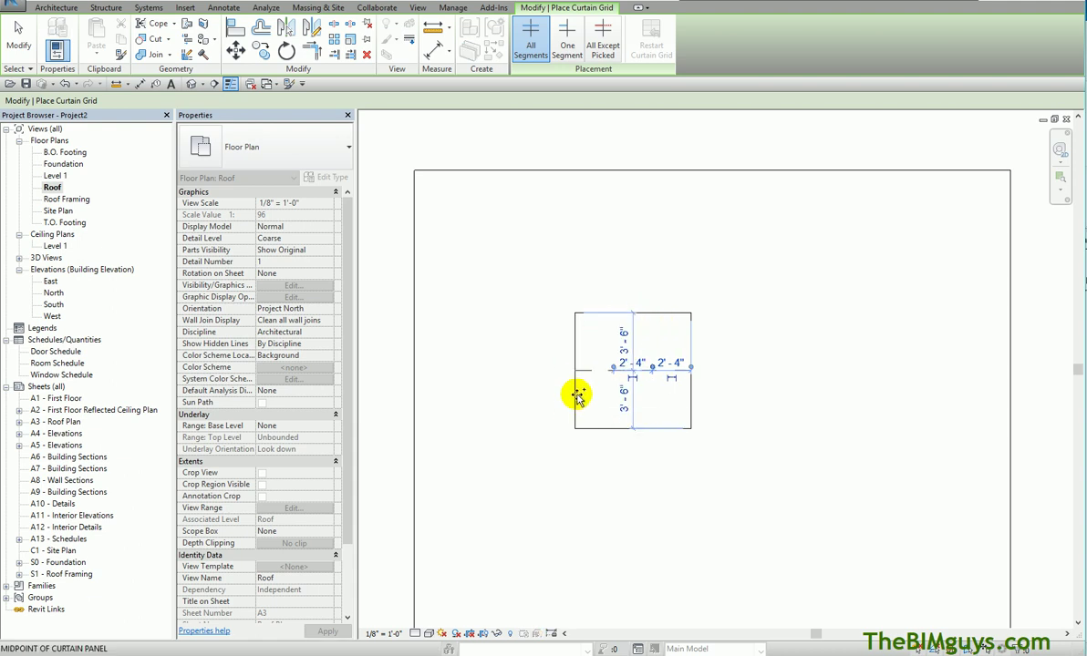
{"action": "left_click", "coordinate": [577, 345]}
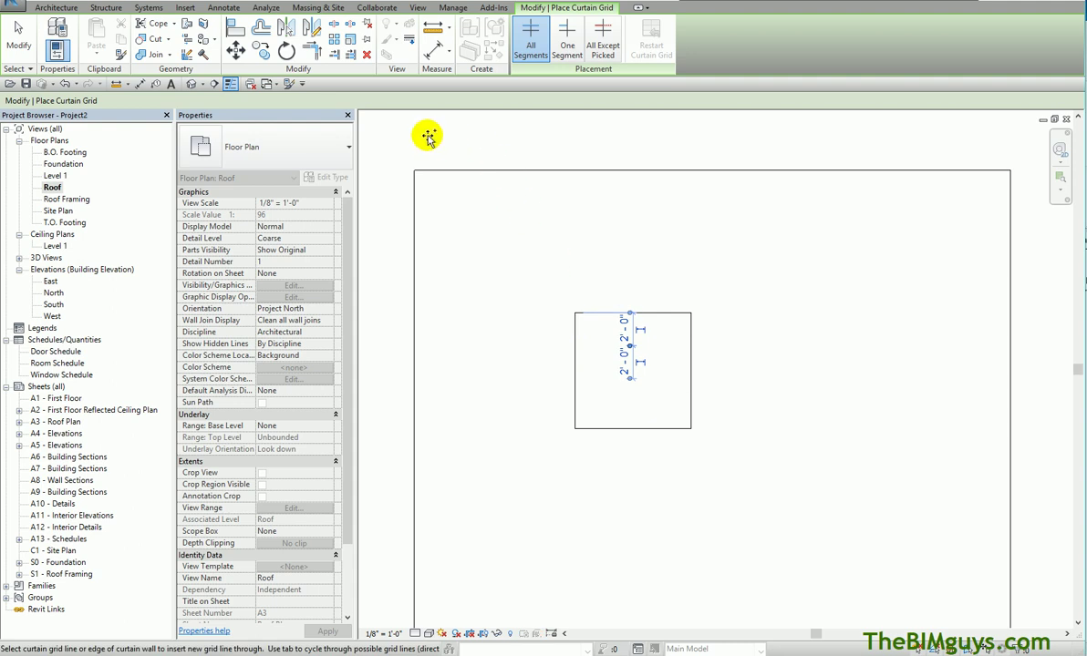
{"action": "key", "text": "Escape"}
{"action": "key", "text": "Escape"}
{"action": "scroll", "coordinate": [634, 398], "scroll_direction": "up", "scroll_amount": 1}
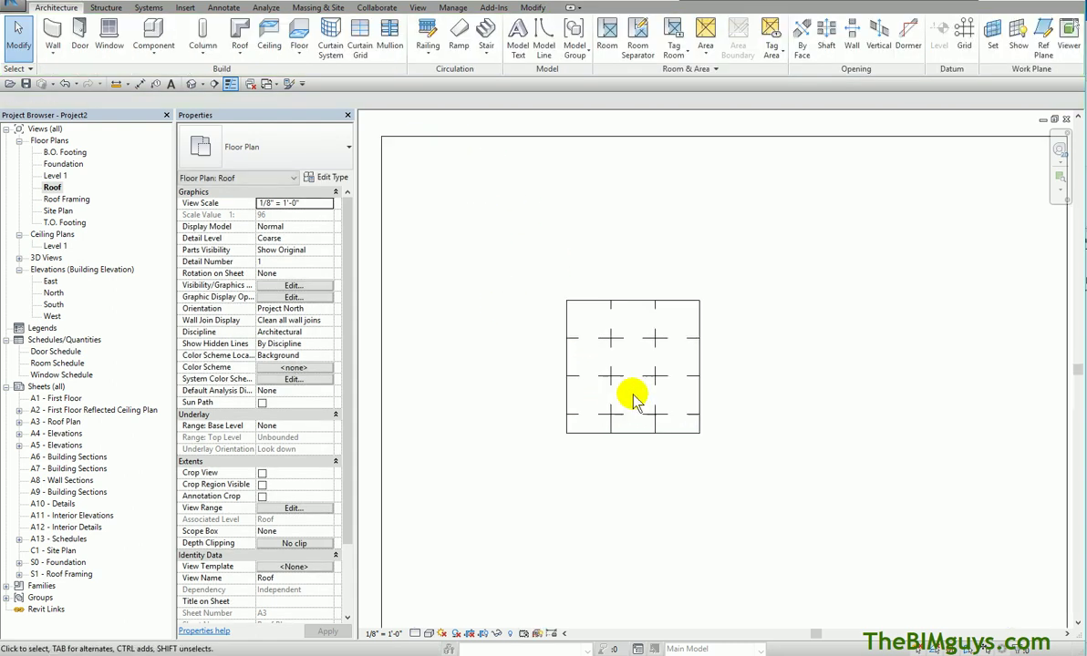
{"action": "scroll", "coordinate": [635, 401], "scroll_direction": "up", "scroll_amount": 2}
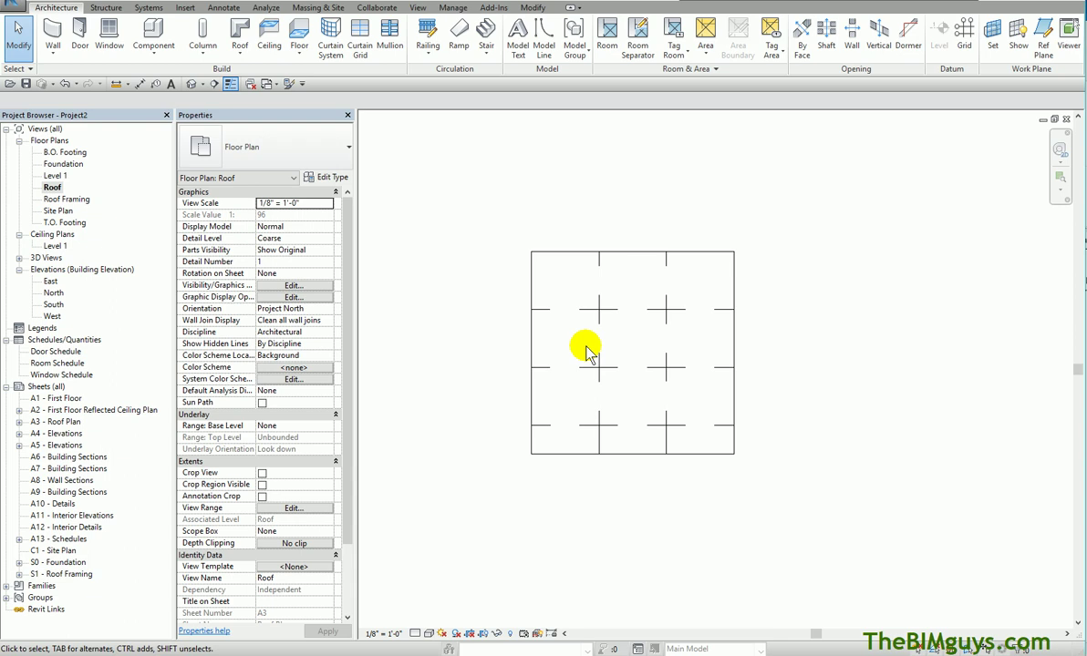
Step: Add 2.5" x 5" rectangular mullions on all glazing grid lines and view them in 3D
{"action": "left_click", "coordinate": [389, 37]}
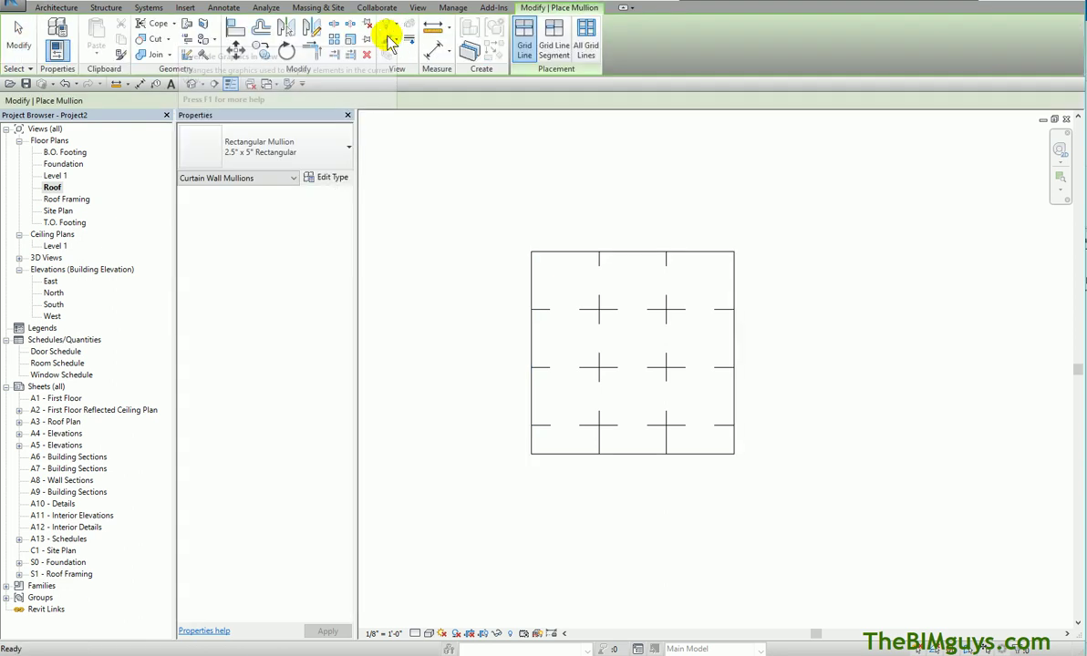
{"action": "left_click", "coordinate": [589, 50]}
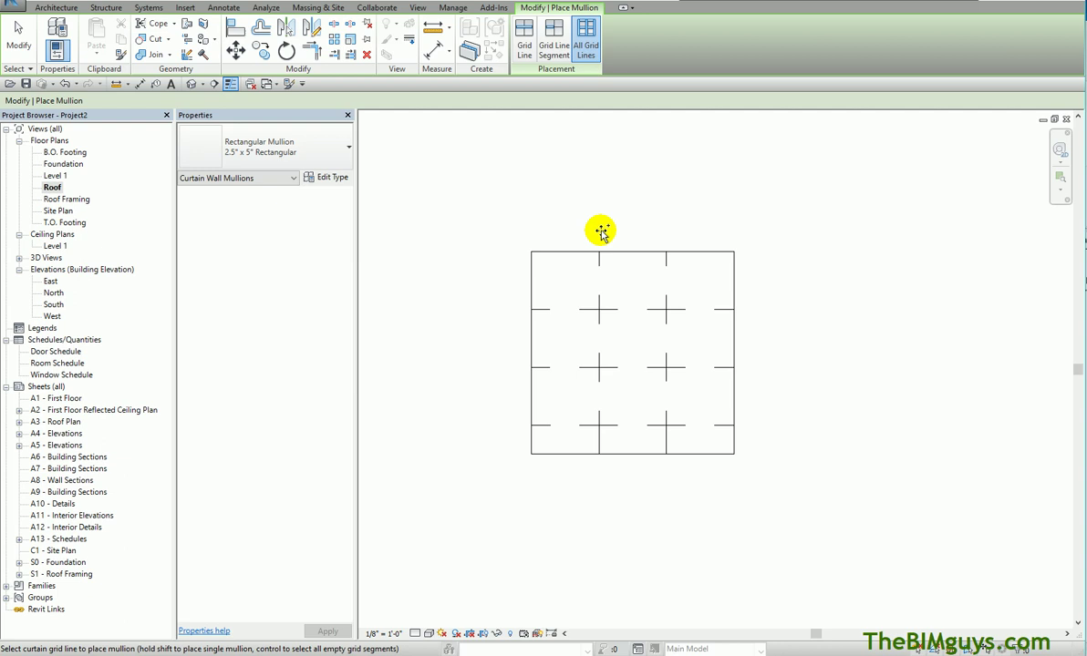
{"action": "left_click", "coordinate": [602, 266]}
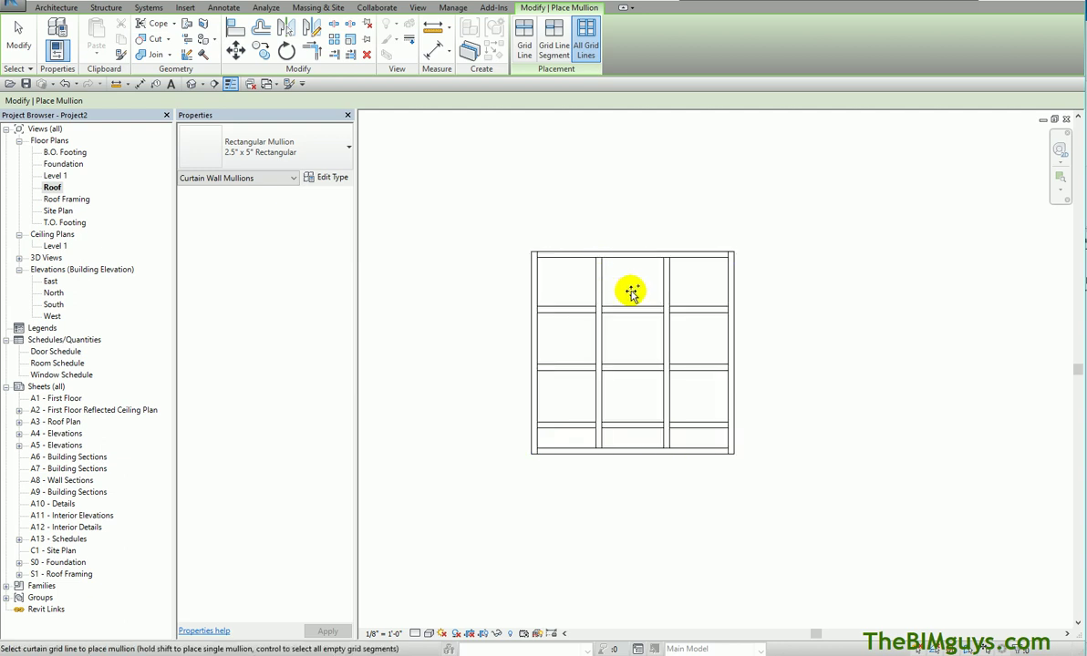
{"action": "key", "text": "Escape"}
{"action": "key", "text": "Escape"}
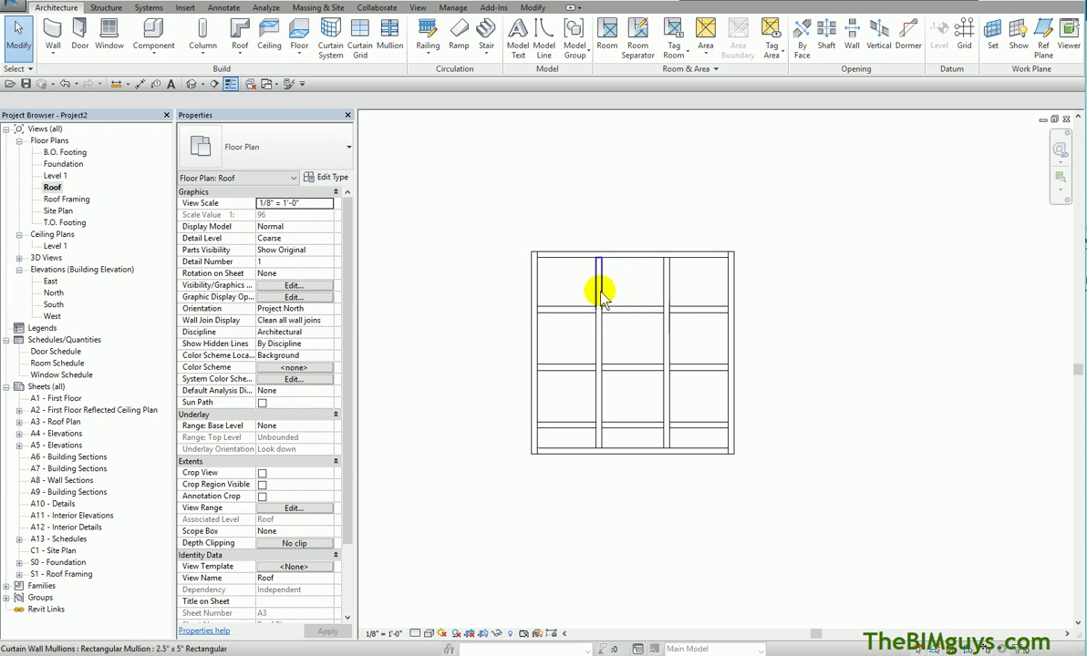
{"action": "key", "text": "Tab"}
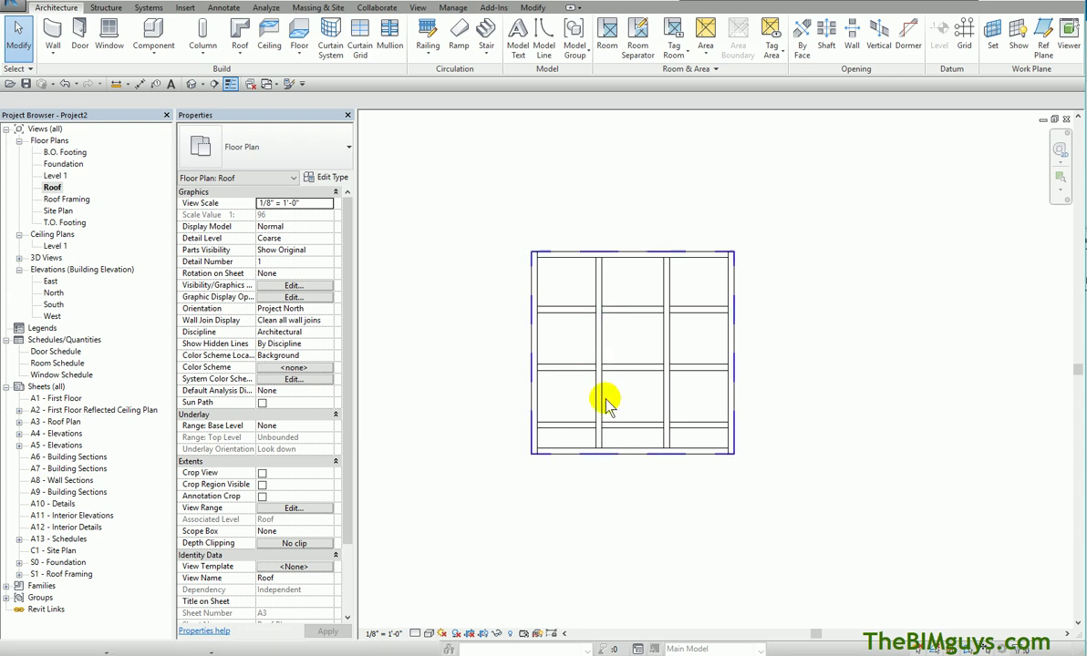
{"action": "left_click", "coordinate": [192, 84]}
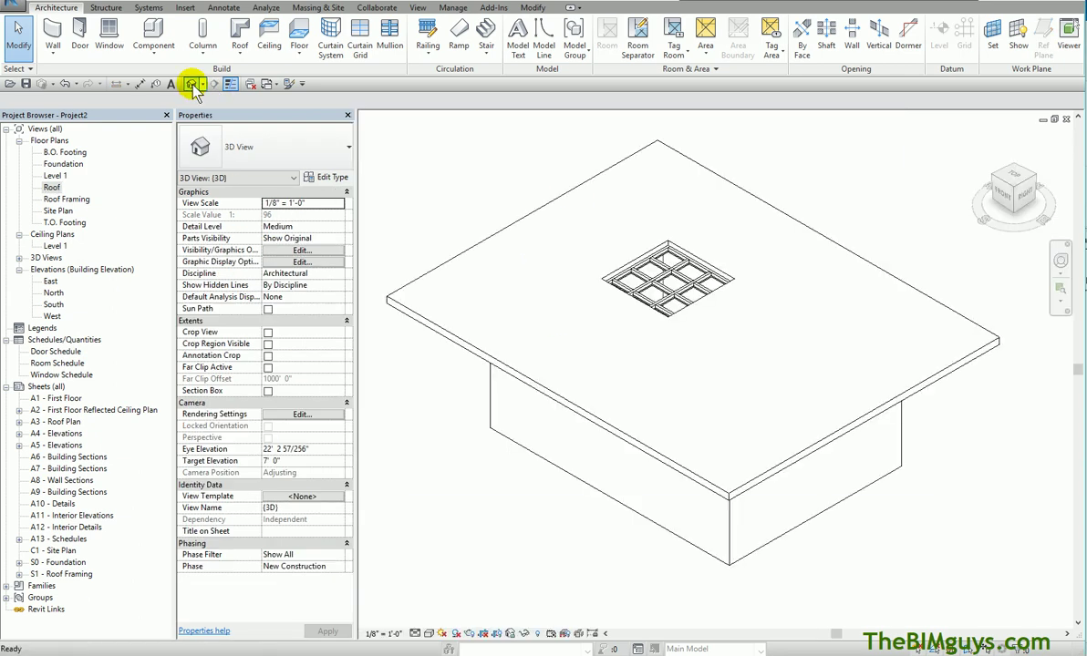